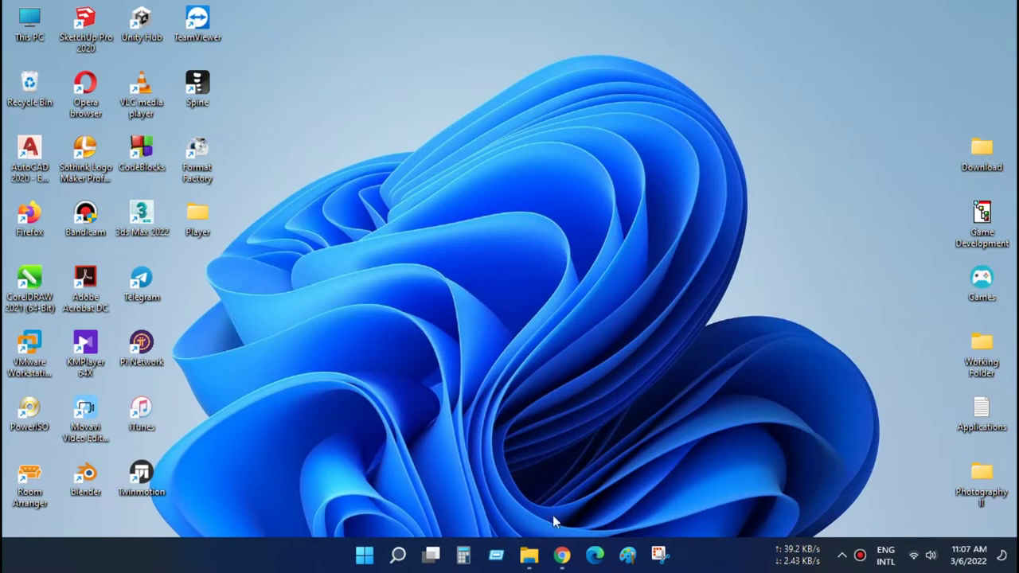
- Switch to Chrome and examine the EXE and ISO packages of PhoenixOSInstaller-v3.6.1 on the Phoenix OS download page
click(562, 554)
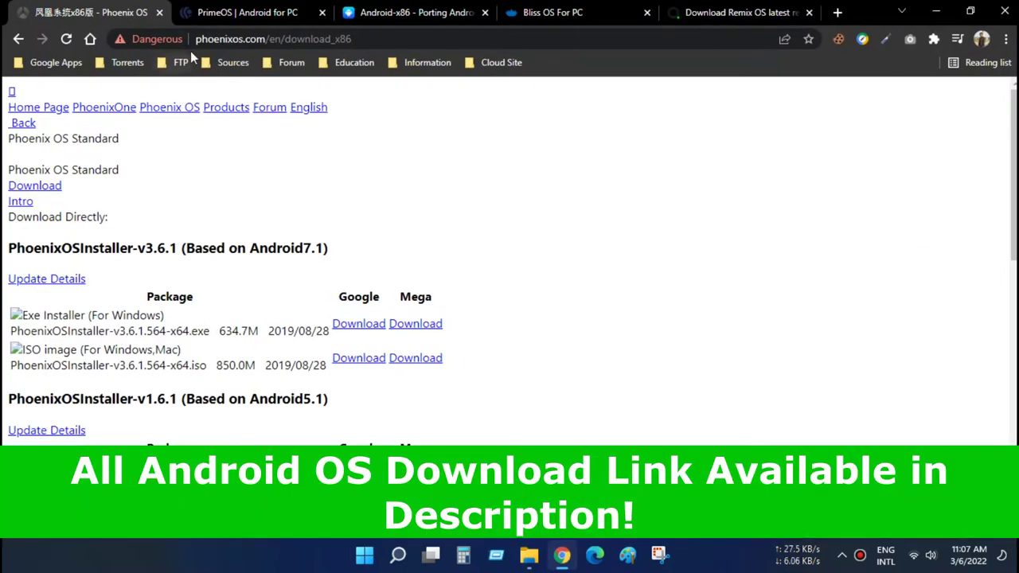
drag(196, 38, 370, 40)
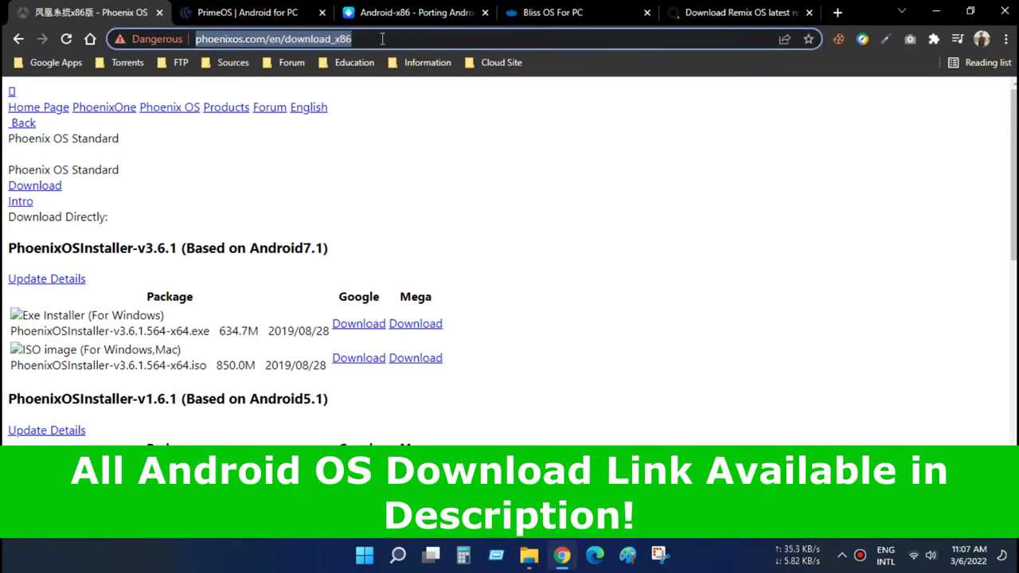
click(201, 138)
scroll(202, 139, down, 2)
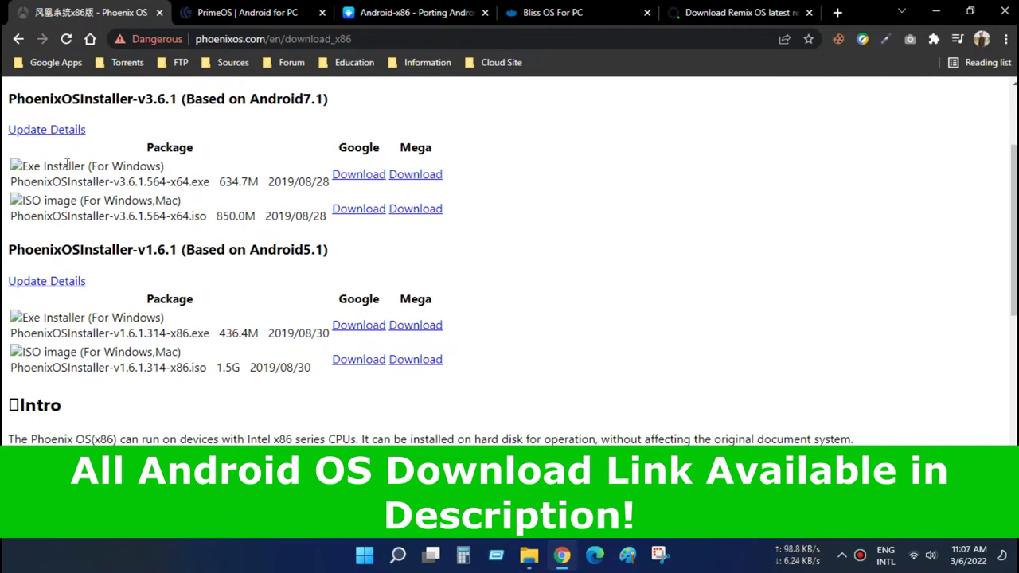
drag(20, 165, 191, 175)
drag(24, 199, 182, 200)
click(139, 200)
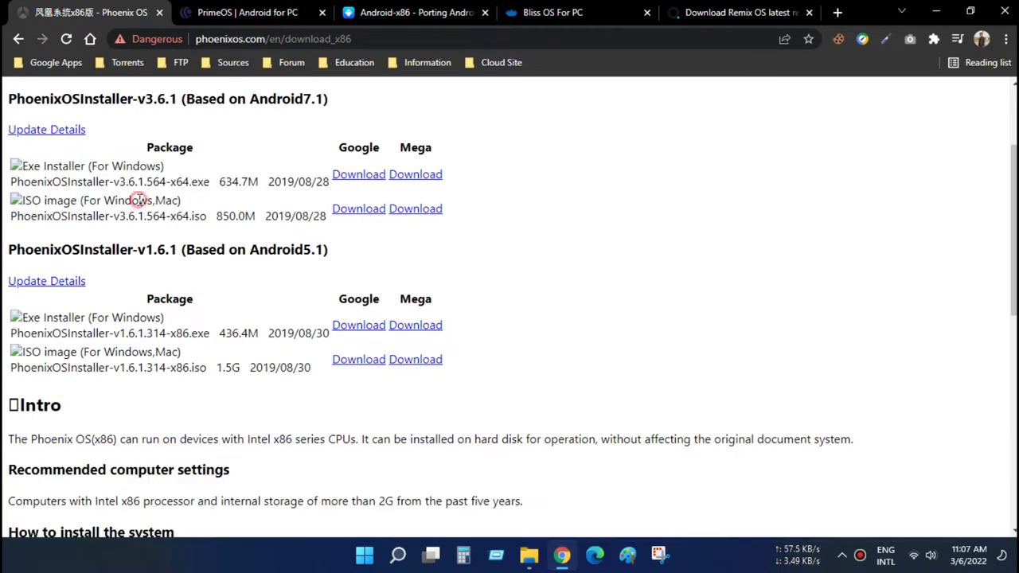
- Examine the EXE and ISO packages of PhoenixOSInstaller-v1.6.1, based on Android 5.1
scroll(139, 200, down, 1)
drag(24, 243, 171, 245)
drag(22, 277, 182, 278)
click(191, 279)
scroll(351, 237, up, 2)
scroll(239, 254, down, 3)
scroll(289, 298, up, 4)
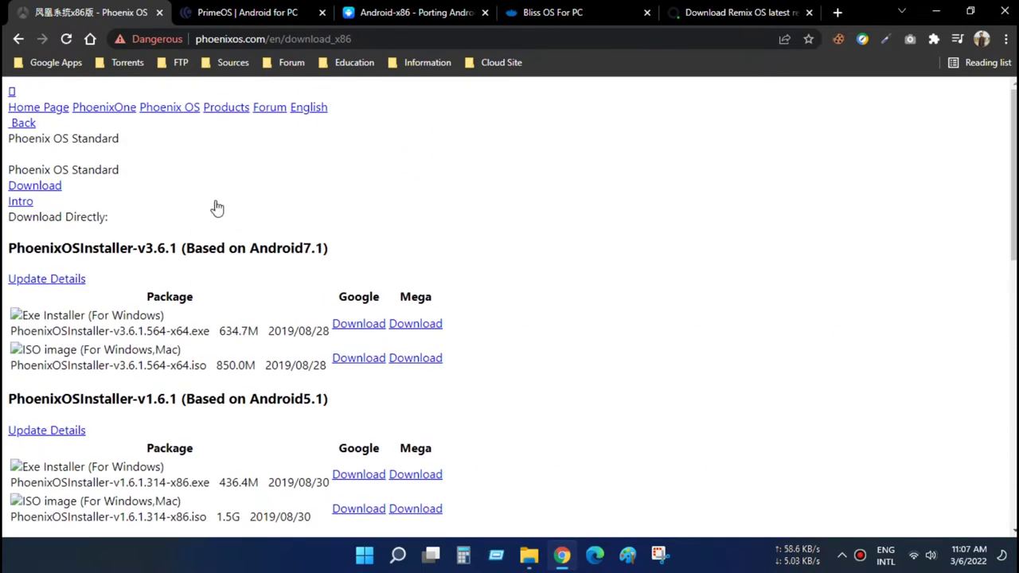
- Open the PrimeOS download page and examine the 2.1.0 Beta and 0.6.1 releases for their Android versions and platforms
click(229, 12)
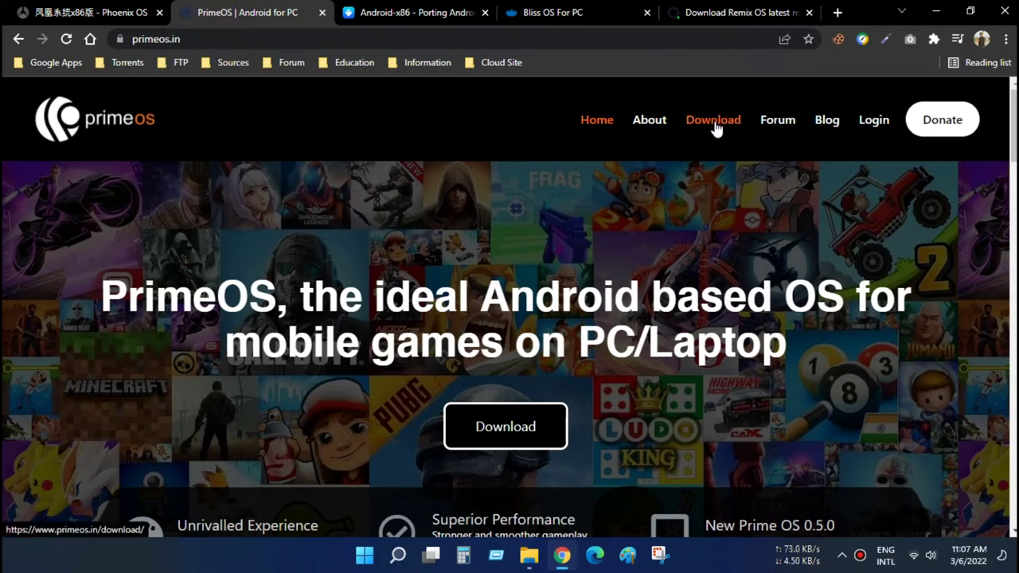
click(489, 426)
scroll(435, 272, down, 8)
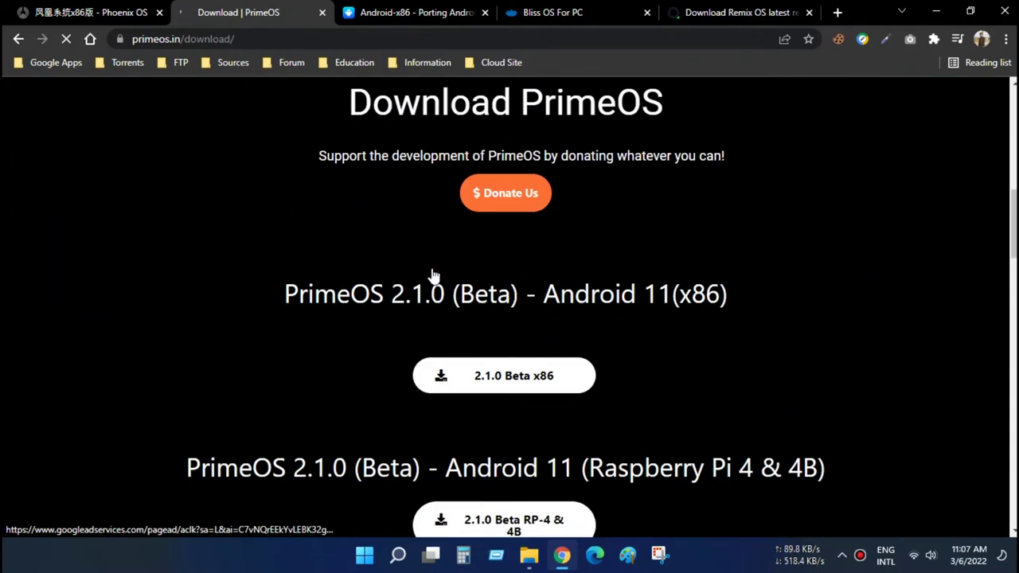
scroll(432, 272, down, 1)
drag(391, 213, 728, 214)
scroll(493, 294, down, 2)
drag(420, 237, 798, 238)
drag(389, 414, 687, 415)
scroll(388, 291, down, 3)
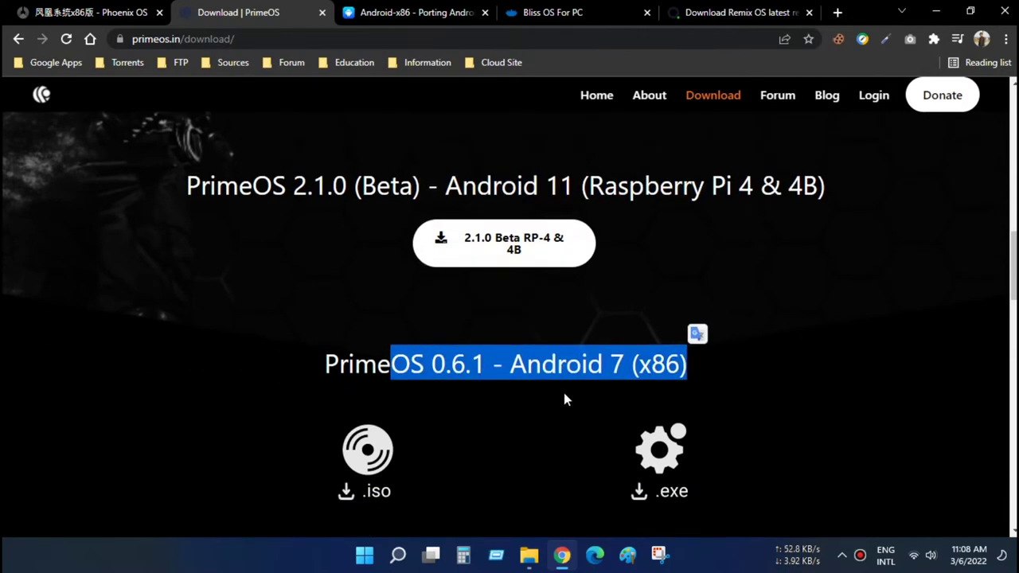
scroll(366, 290, up, 5)
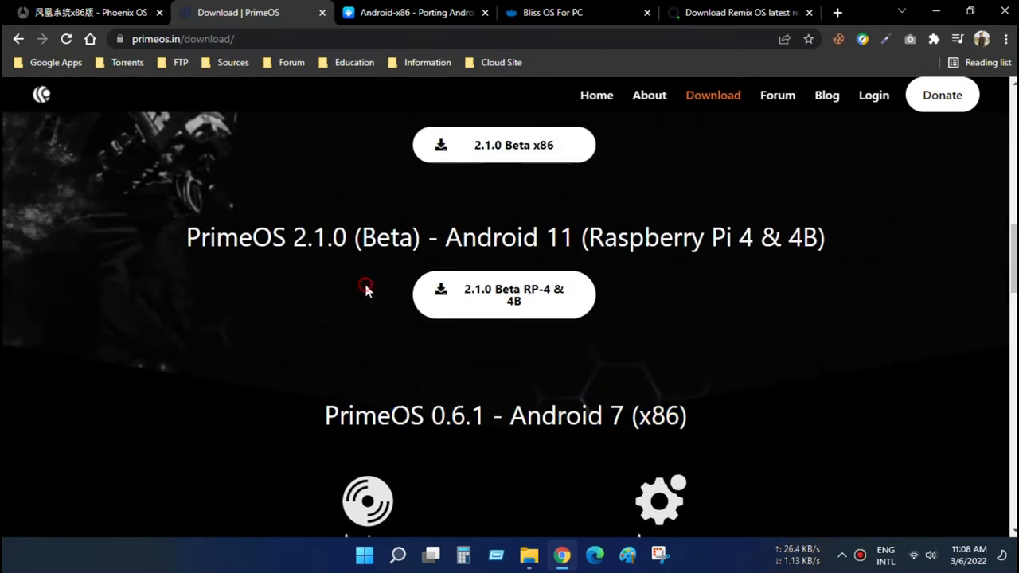
scroll(366, 290, up, 1)
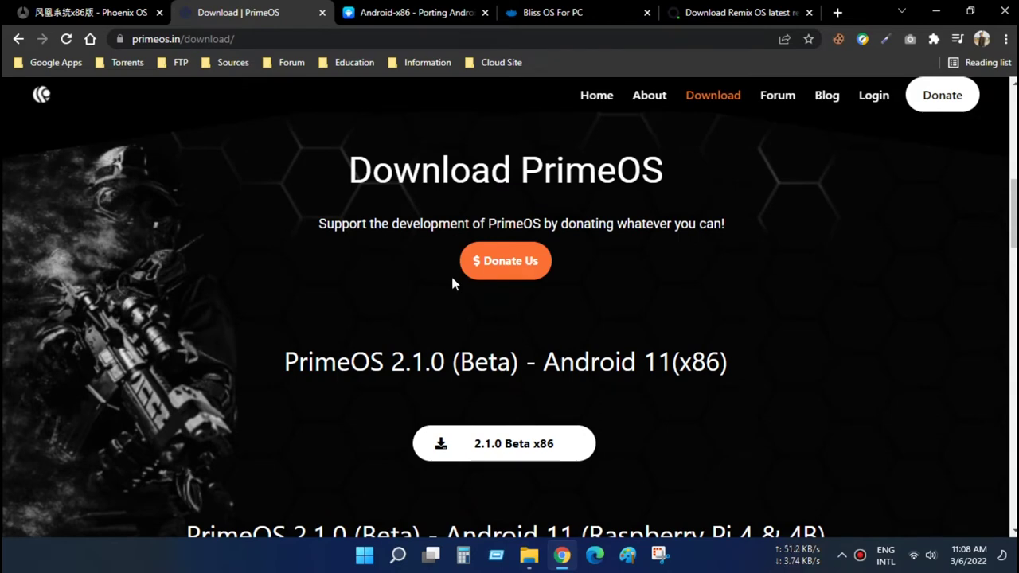
- Open the Android-x86 site's download page and look over the available mirrors
click(396, 15)
drag(234, 157, 387, 162)
click(151, 217)
scroll(414, 239, down, 3)
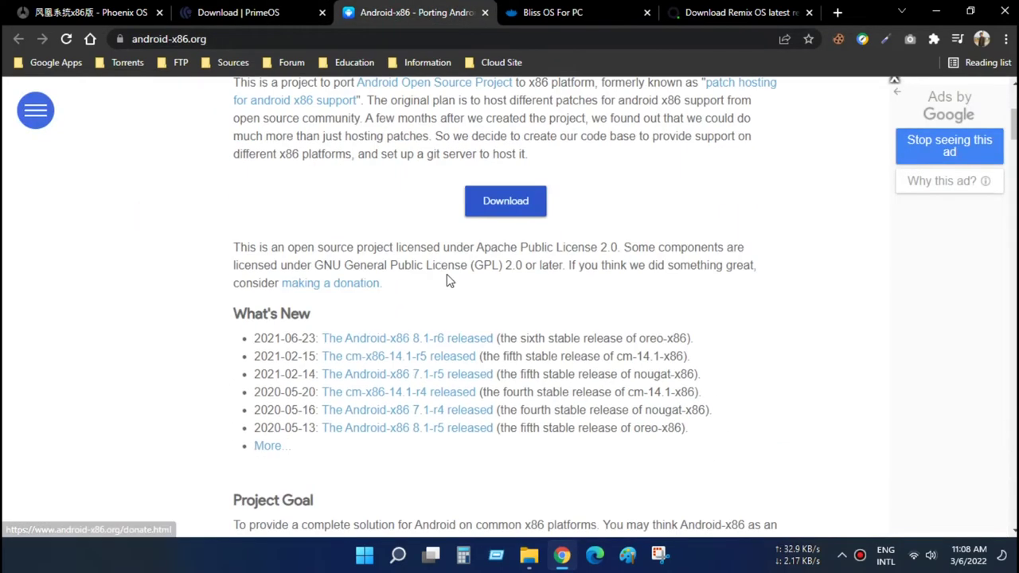
click(512, 211)
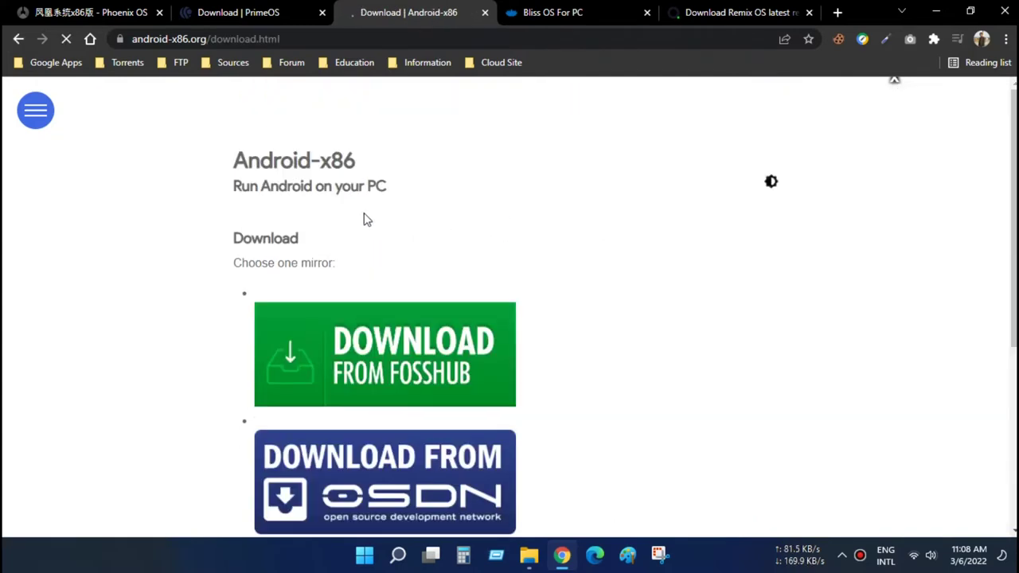
scroll(362, 335, down, 2)
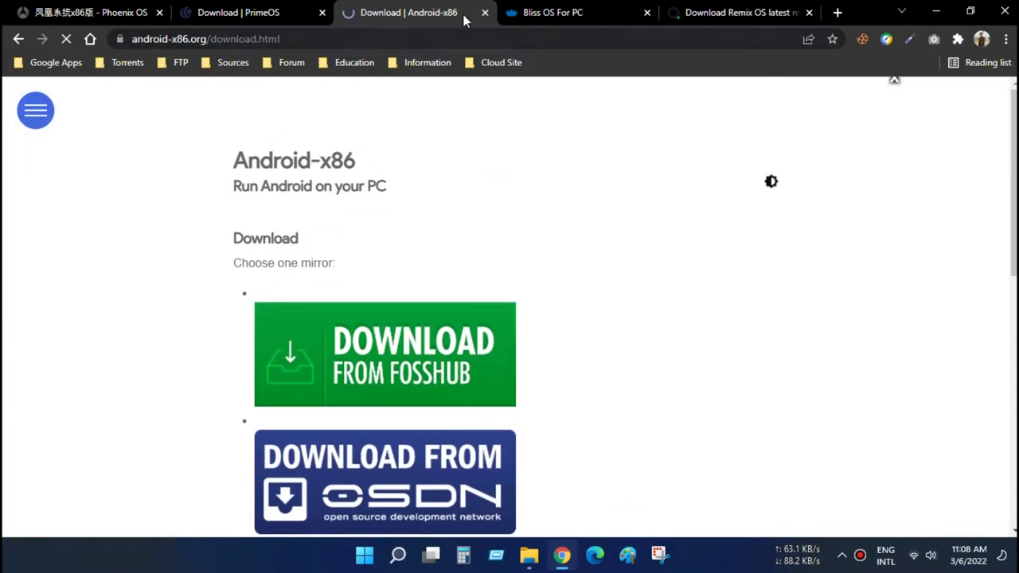
- Examine the Bliss OS 11 and Bliss OS 14 builds on the Bliss OS download page
click(542, 12)
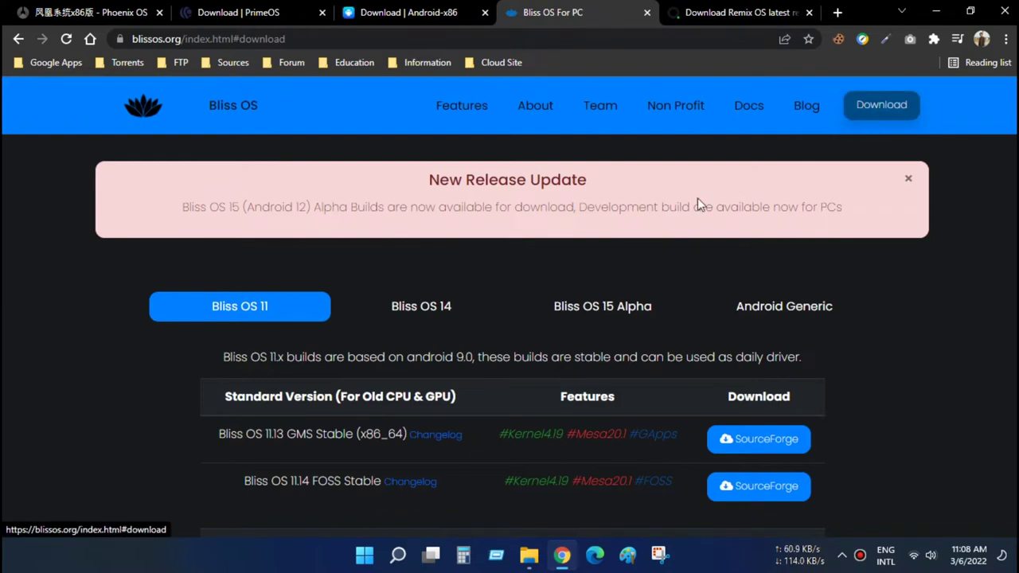
scroll(199, 246, down, 1)
scroll(441, 297, down, 1)
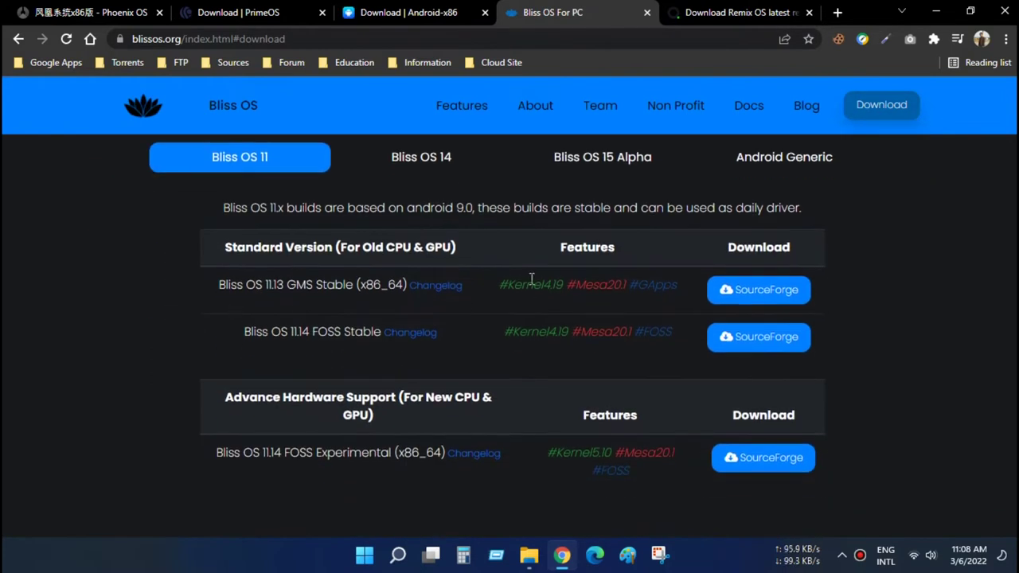
scroll(437, 405, up, 1)
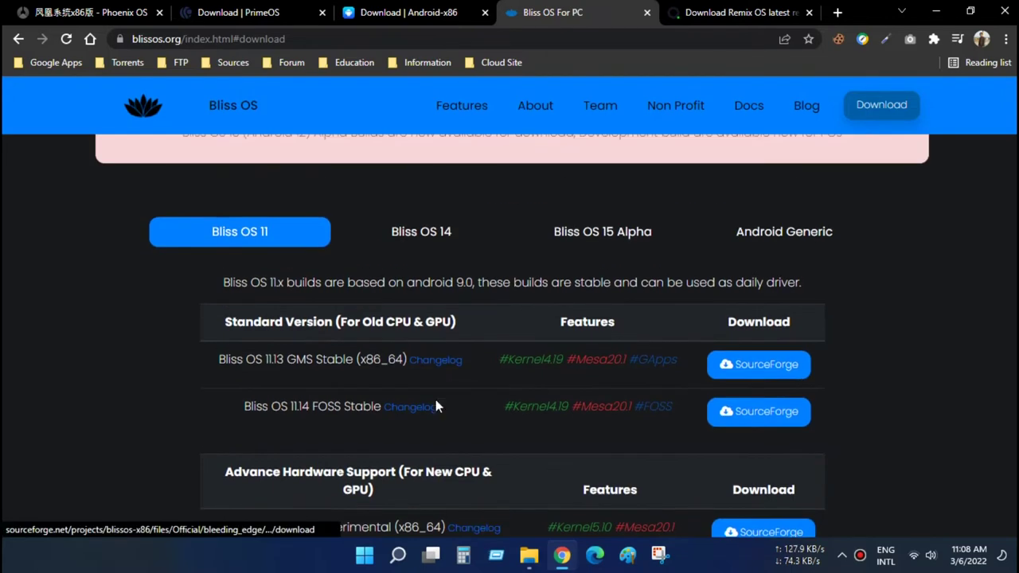
click(423, 232)
scroll(423, 240, down, 1)
drag(220, 281, 469, 277)
click(399, 318)
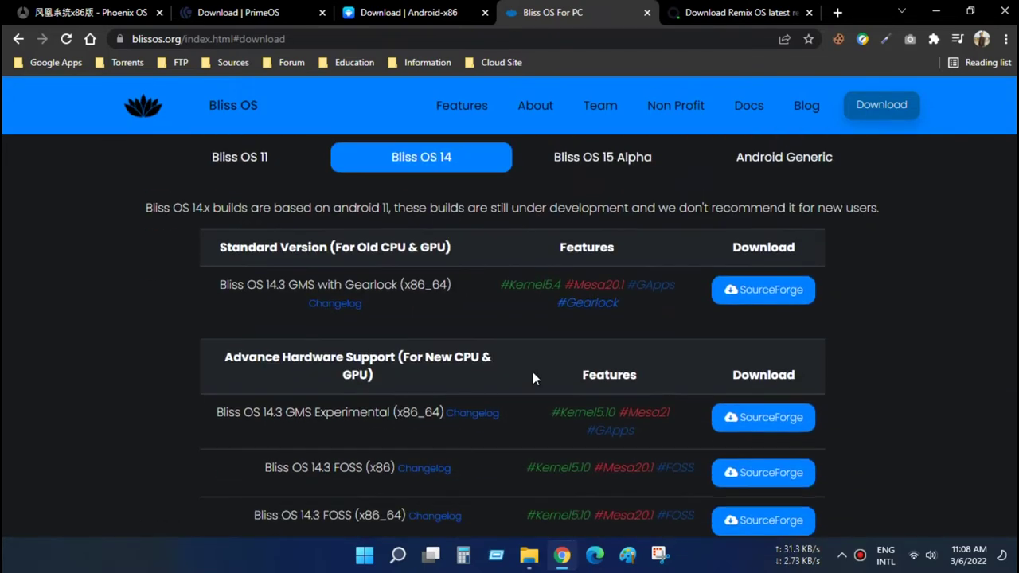
- Check the Bliss OS 15 Alpha section and the rest of the page, and return to the Bliss OS 14 builds
click(602, 157)
scroll(454, 334, down, 6)
scroll(378, 372, down, 8)
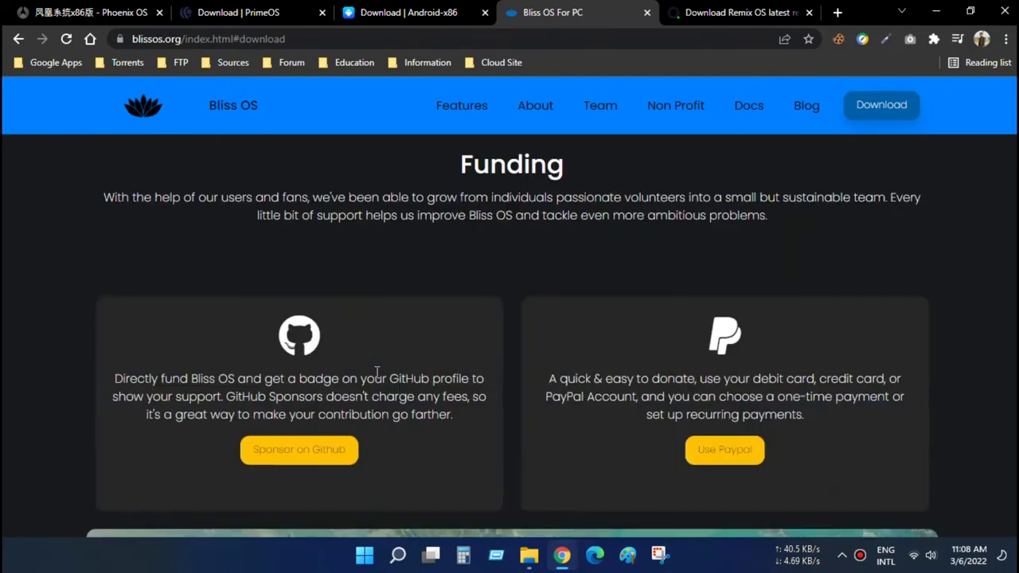
scroll(593, 357, up, 14)
click(438, 386)
scroll(724, 378, down, 2)
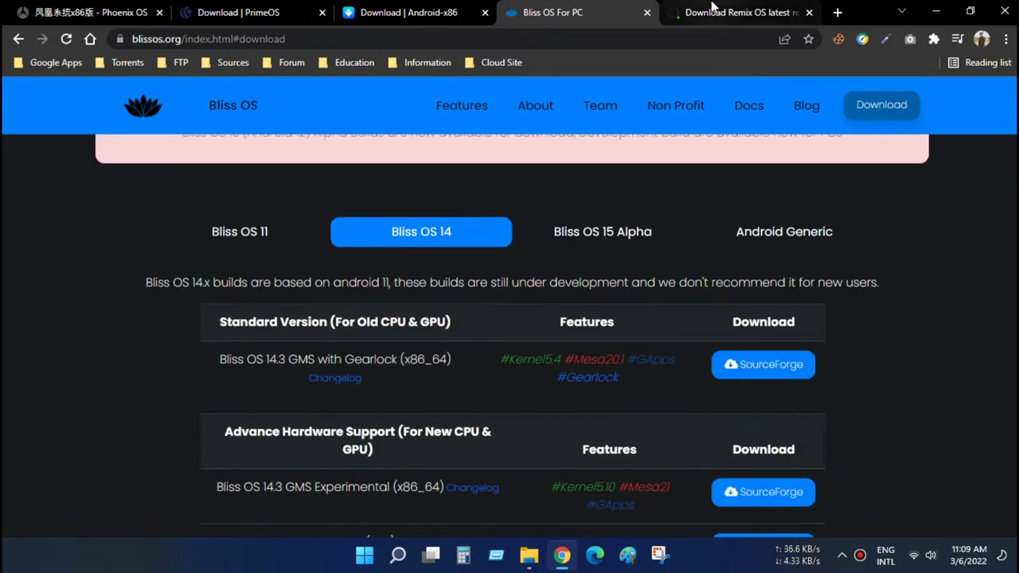
- Examine the Remix OS packages offered for download on the FossHub page
click(672, 12)
drag(216, 168, 400, 177)
click(504, 174)
scroll(503, 173, down, 2)
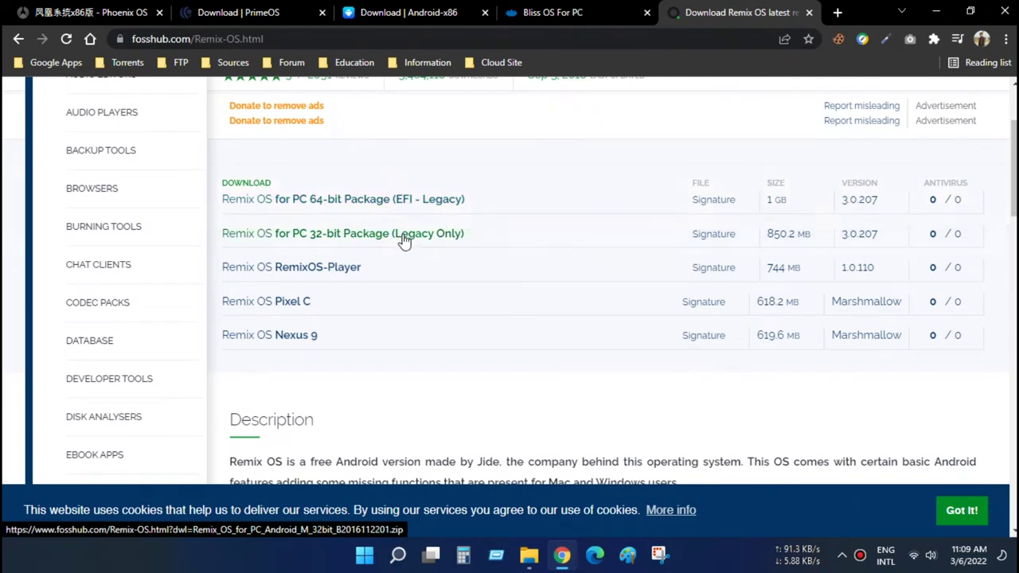
scroll(434, 251, up, 2)
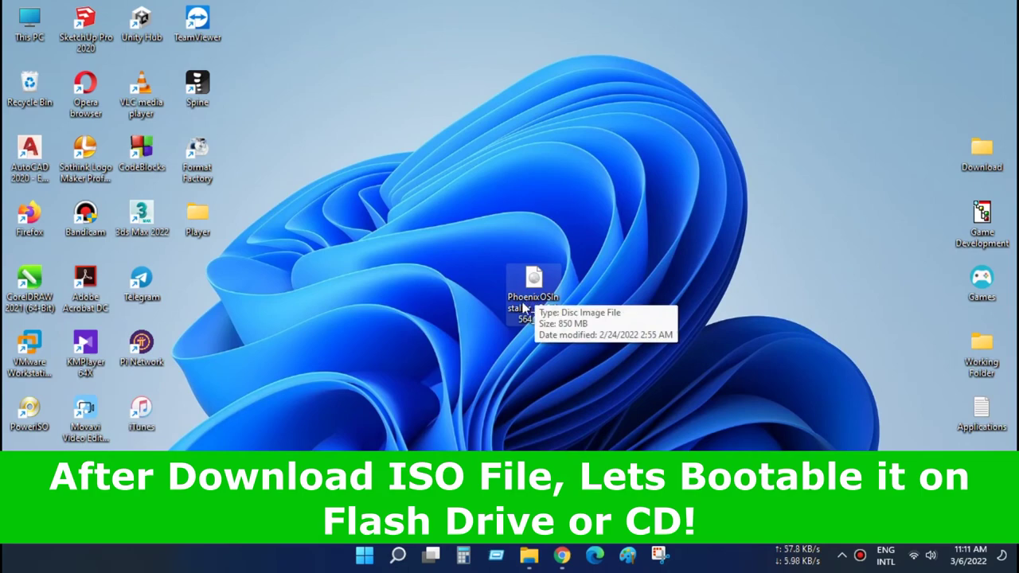
- Return to the Phoenix OS download page in Chrome, and minimise the browser after viewing it
click(561, 554)
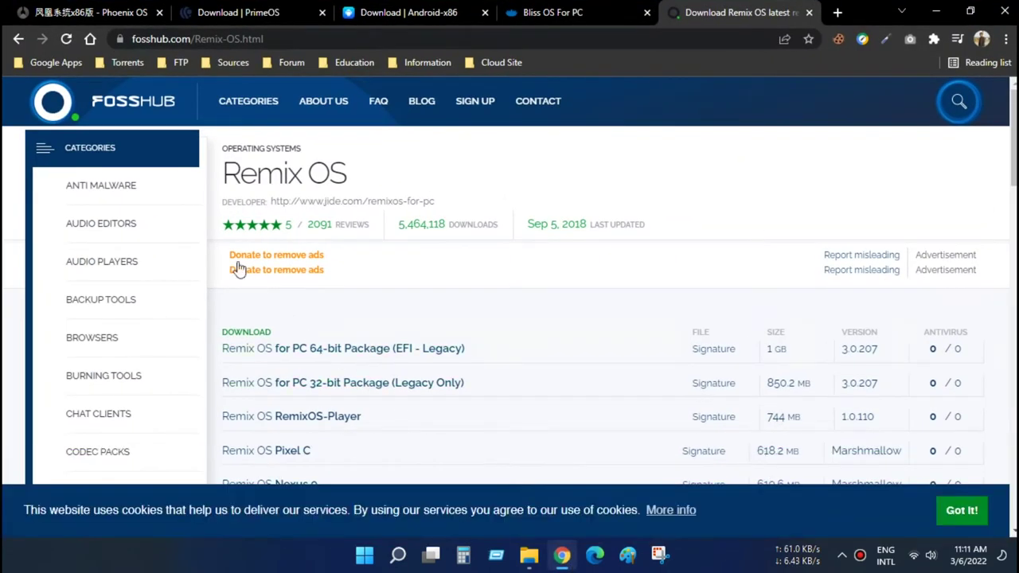
click(124, 14)
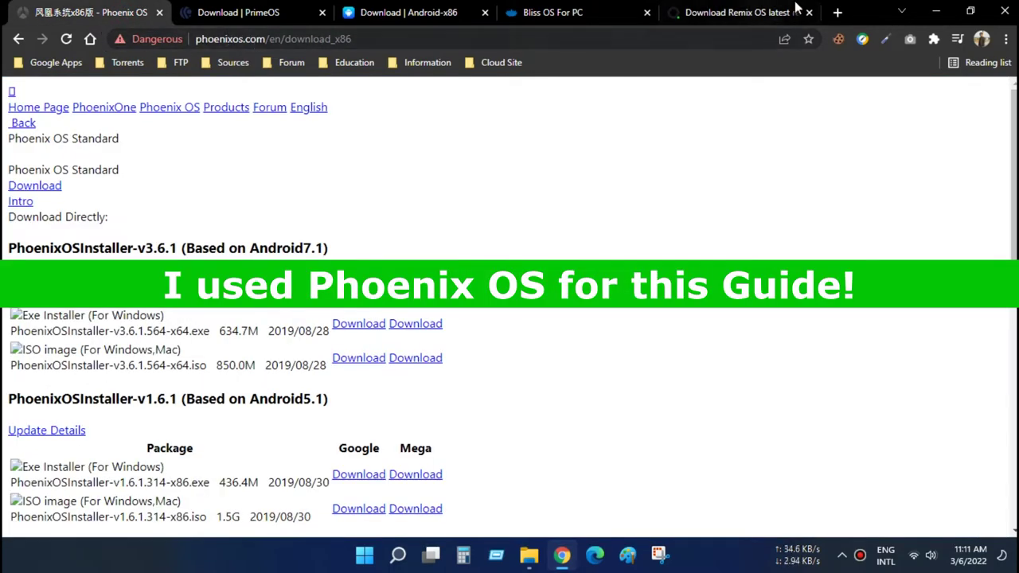
click(936, 12)
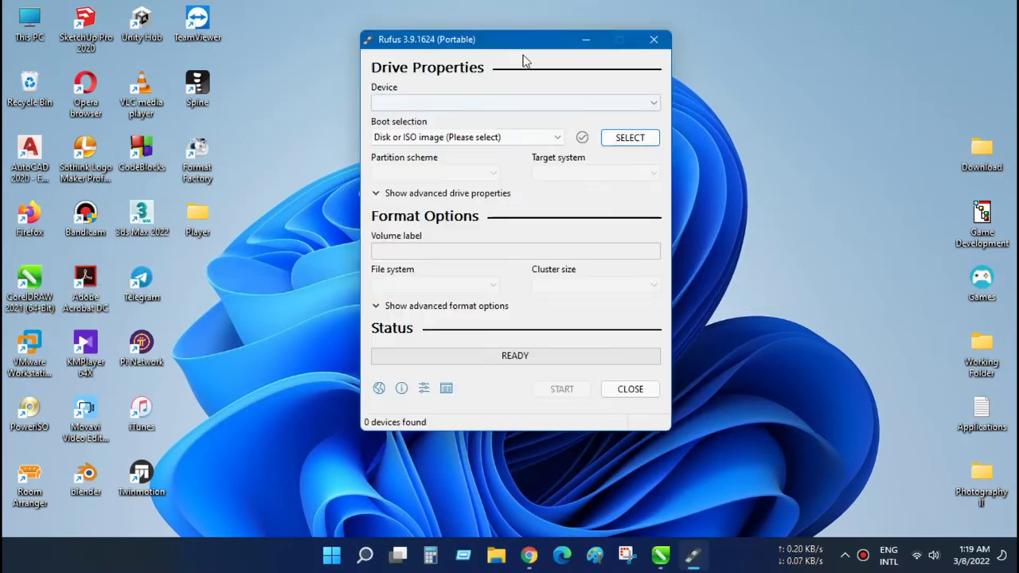
- In Rufus, load the PhoenixOSInstaller_v3.6.1.564_x64.iso file from the desktop as the boot image for the 32 GB flash drive
drag(516, 46, 361, 66)
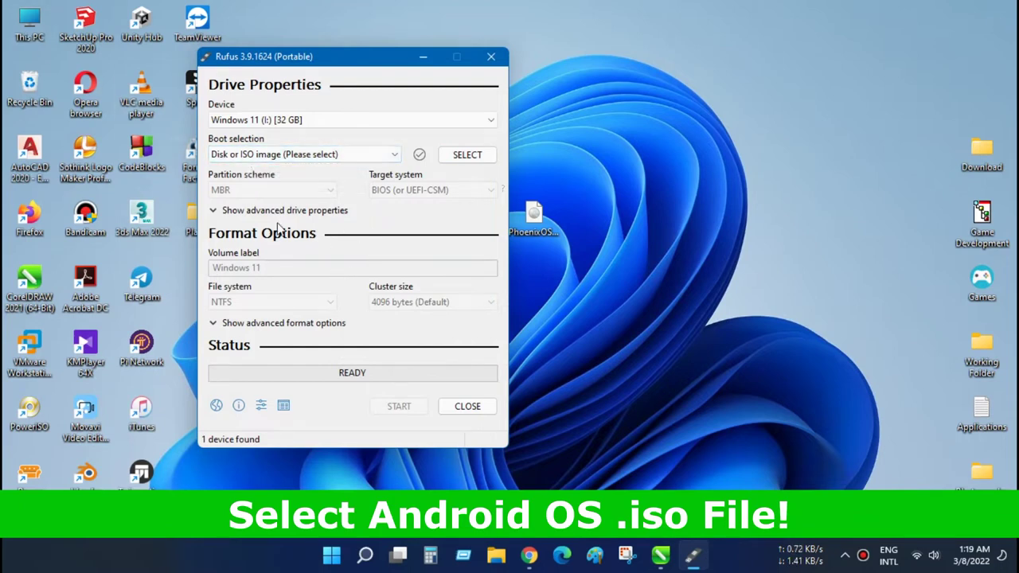
drag(359, 66, 478, 77)
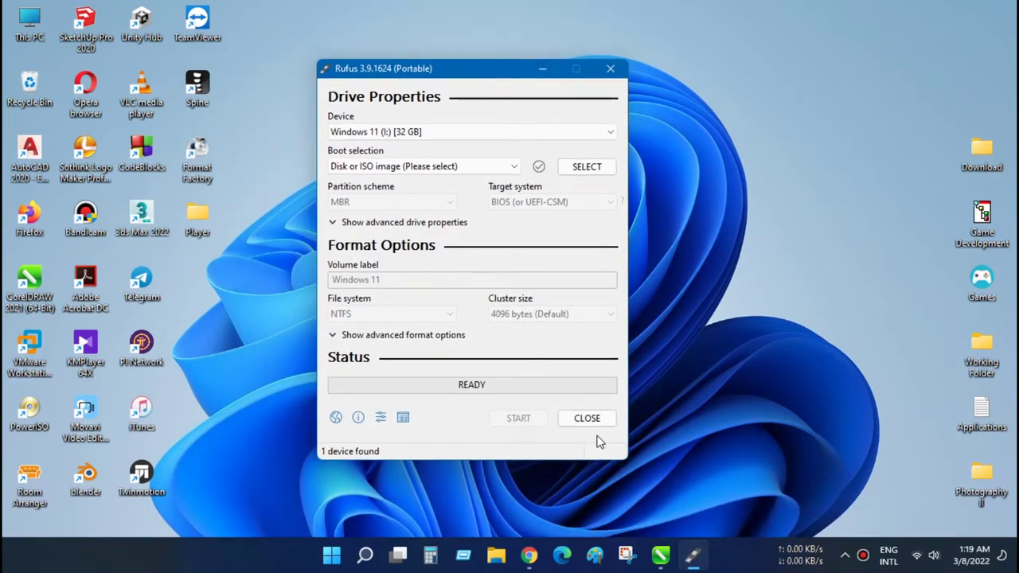
drag(461, 74, 346, 79)
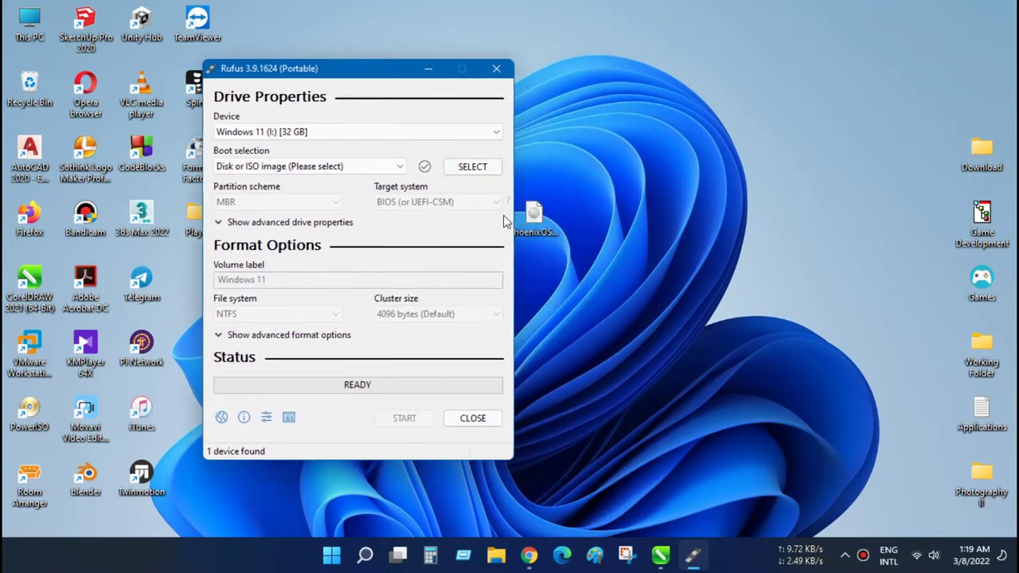
drag(535, 213, 484, 169)
click(473, 167)
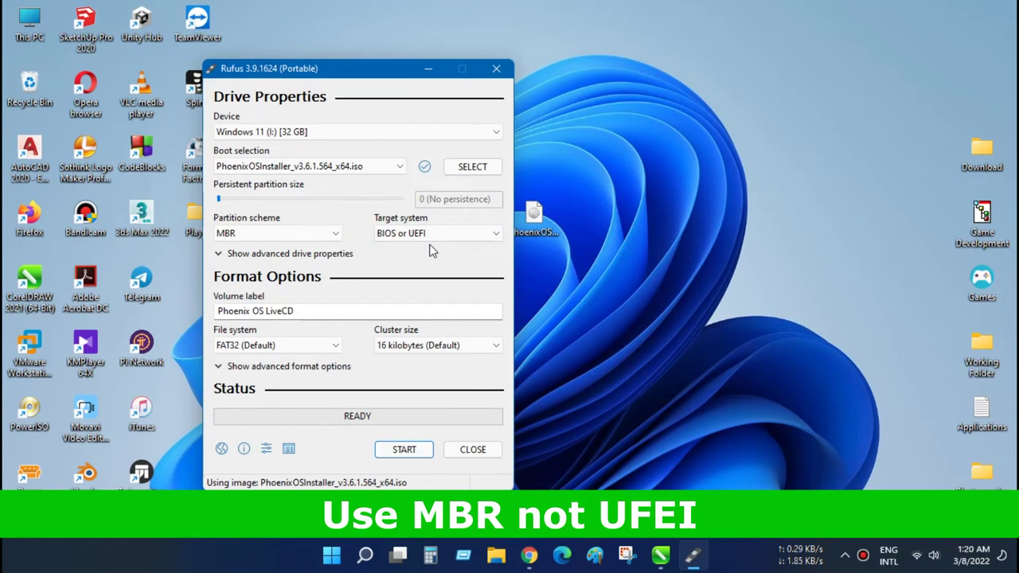
- Set the partition scheme to MBR and the target system to BIOS or UEFI
click(314, 233)
click(282, 247)
click(416, 233)
click(408, 245)
- Show the advanced drive properties and enable the fixes for old BIOSes
click(251, 254)
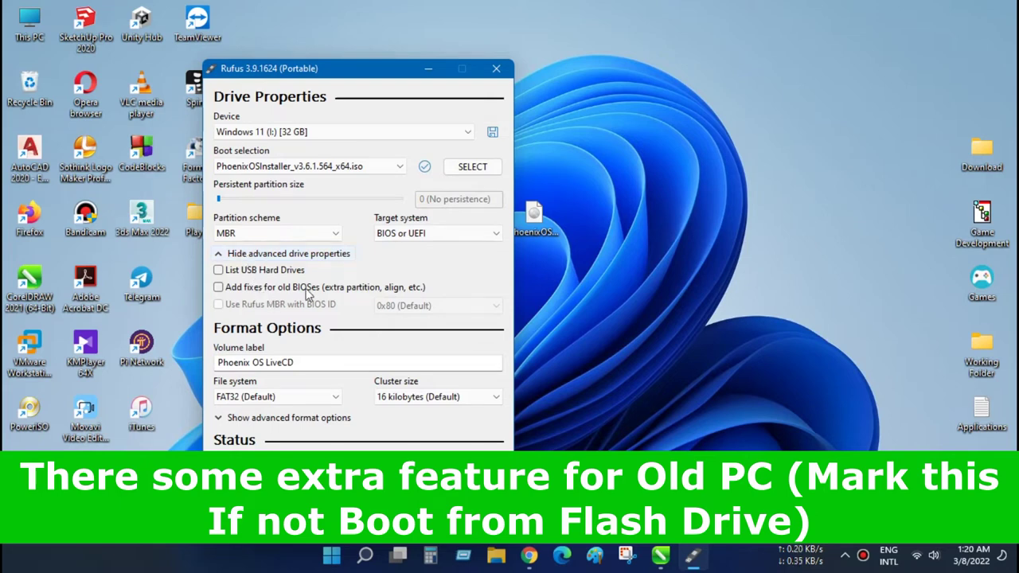
mouse_move(295, 295)
click(218, 288)
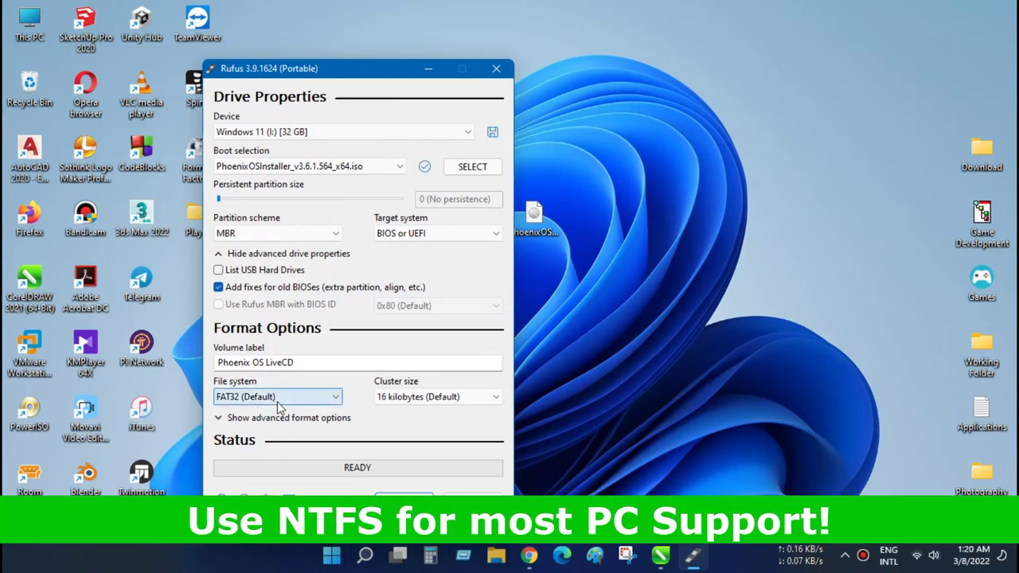
- Review the file system choices available for formatting the flash drive
click(312, 396)
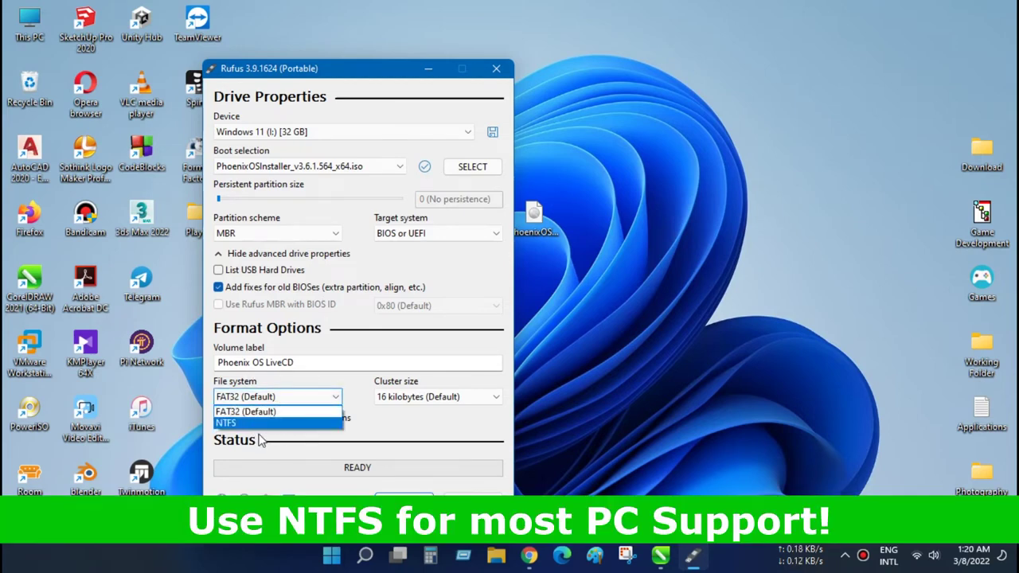
click(329, 397)
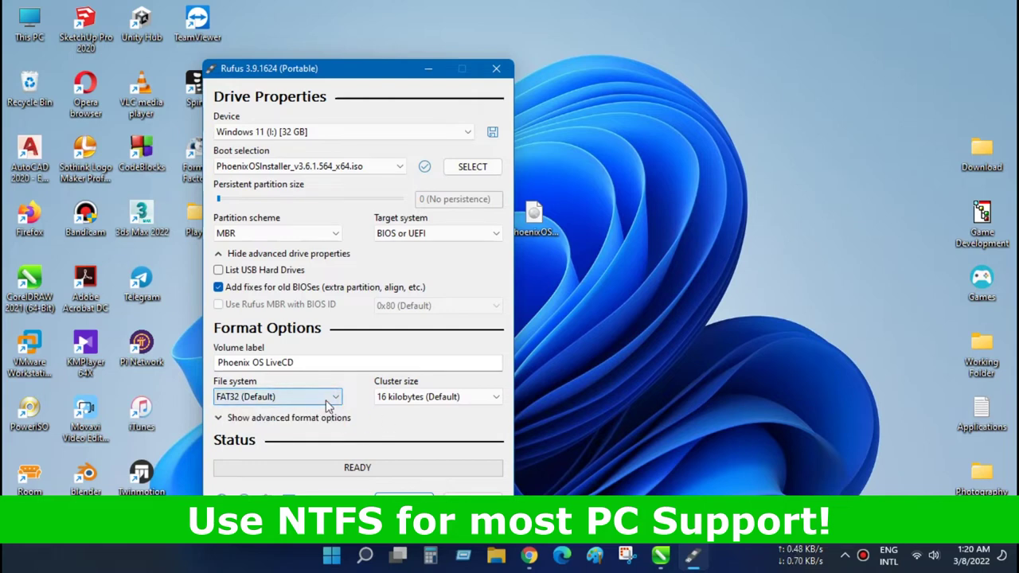
click(322, 397)
click(328, 397)
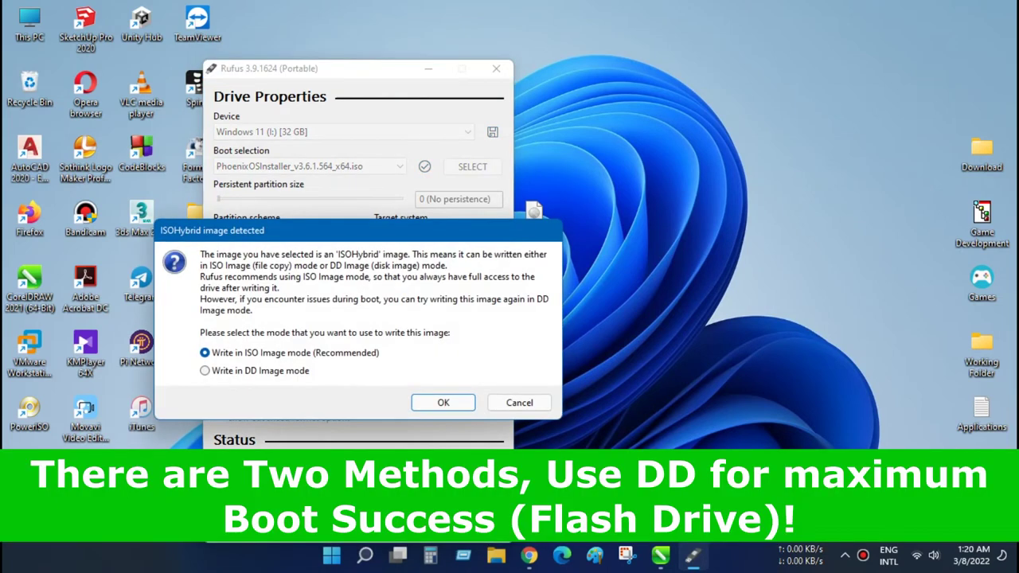
- Start creating the bootable drive and choose to write the ISOHybrid image in DD Image mode
click(205, 371)
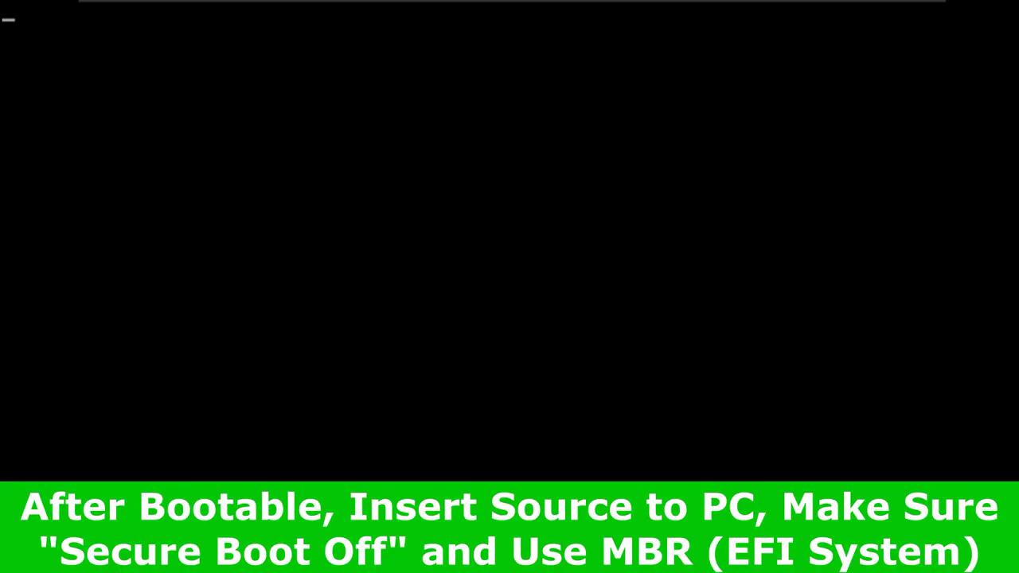
- Choose the boot entry that installs Phoenix OS to the hard disk
key(Down)
key(Up)
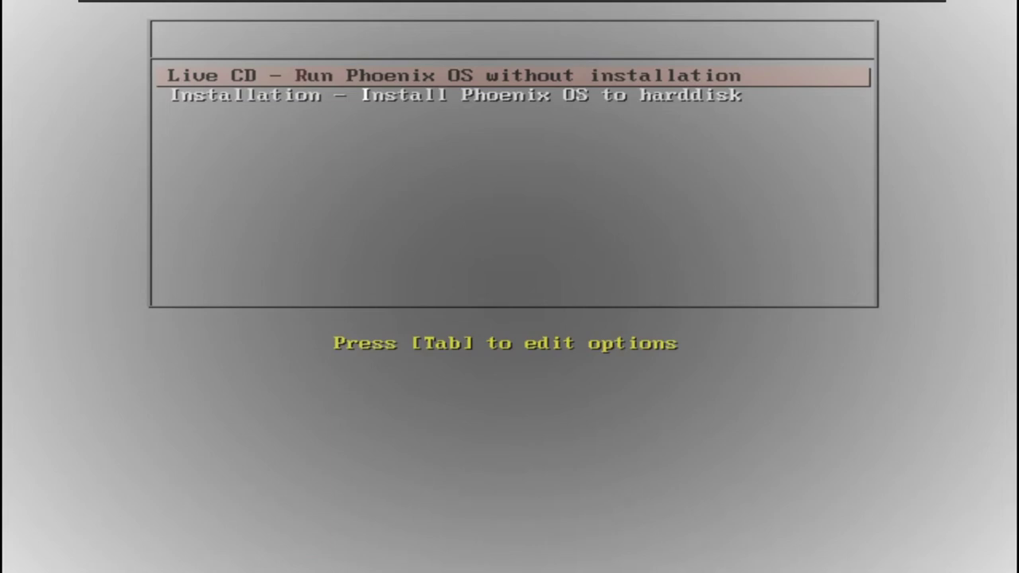
key(Down)
key(Up)
key(Down)
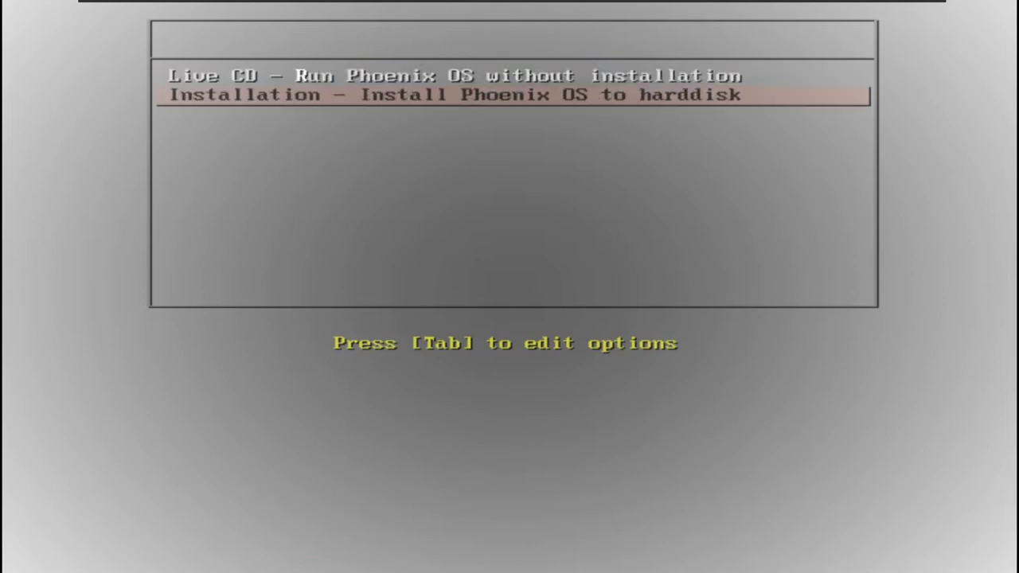
key(Up)
key(Down)
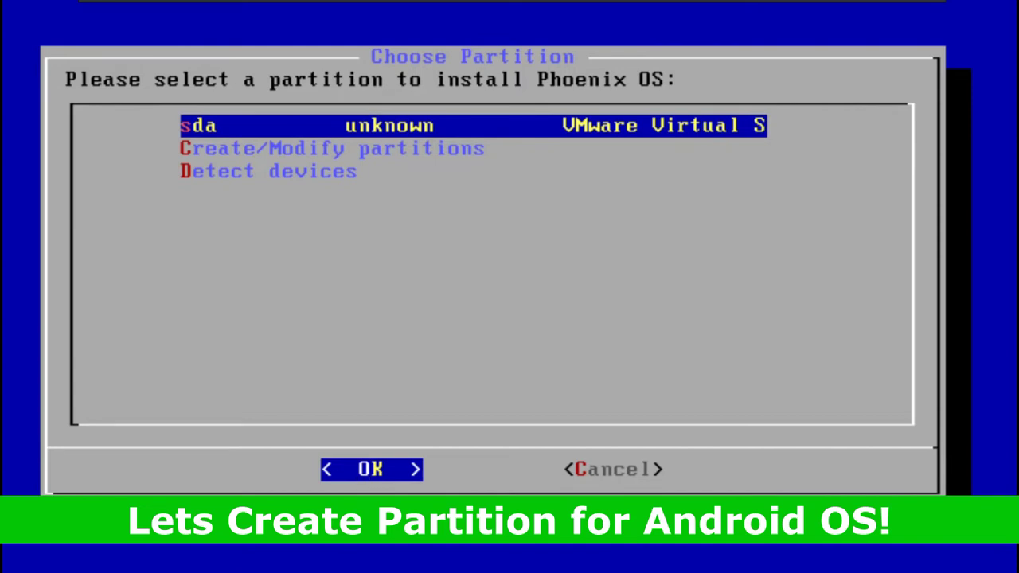
- Open the installer's option to create or modify partitions and decline using GPT
key(Down)
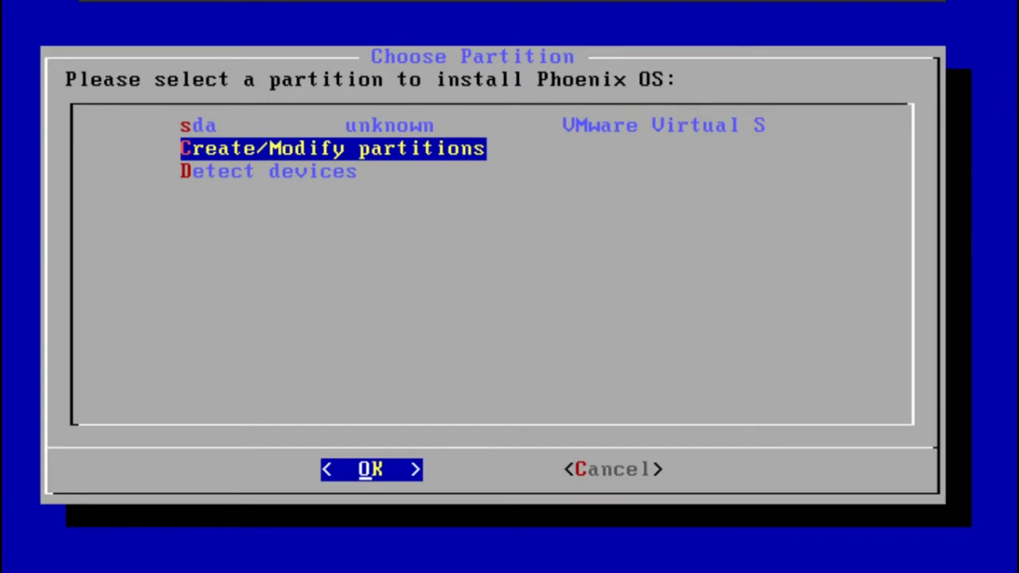
key(Return)
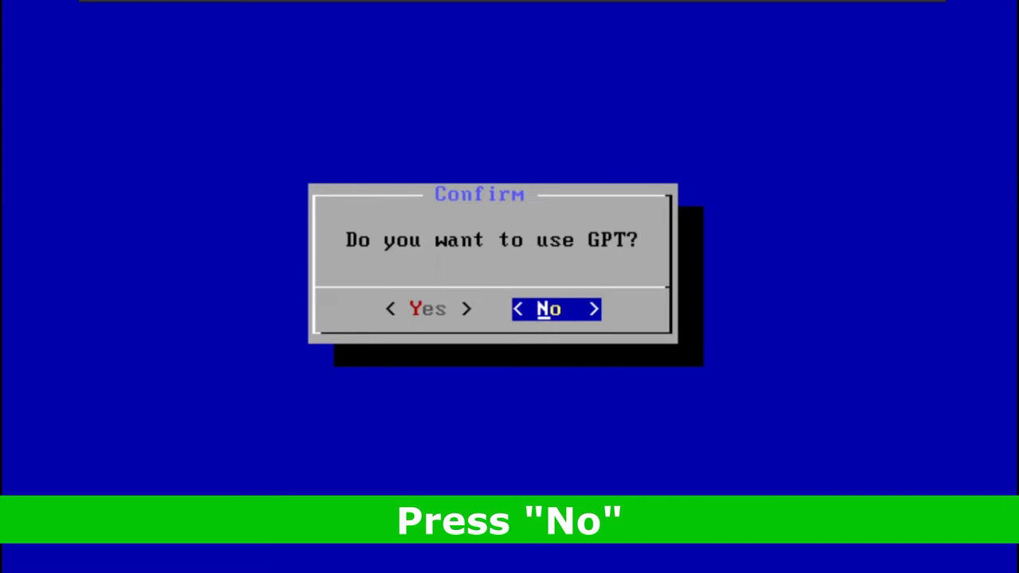
key(Return)
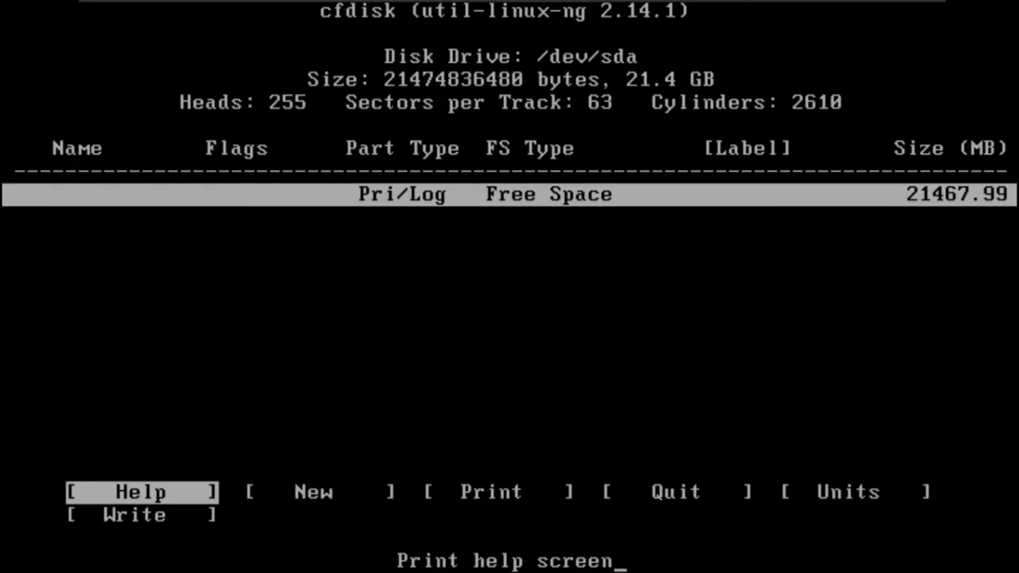
- Create a 200 MB primary partition at the beginning of the free space and flag it as bootable
key(Right)
key(Return)
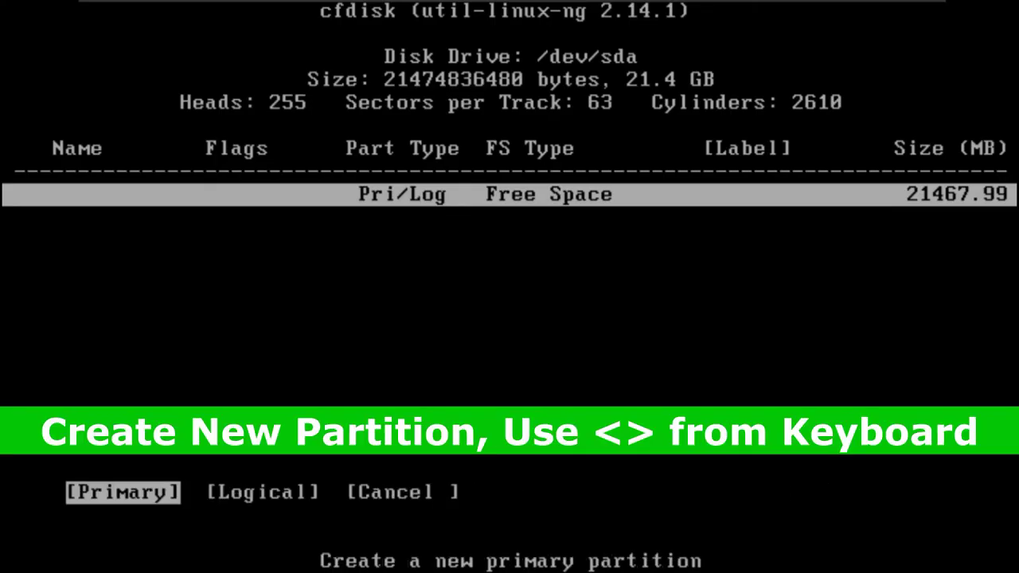
key(Return)
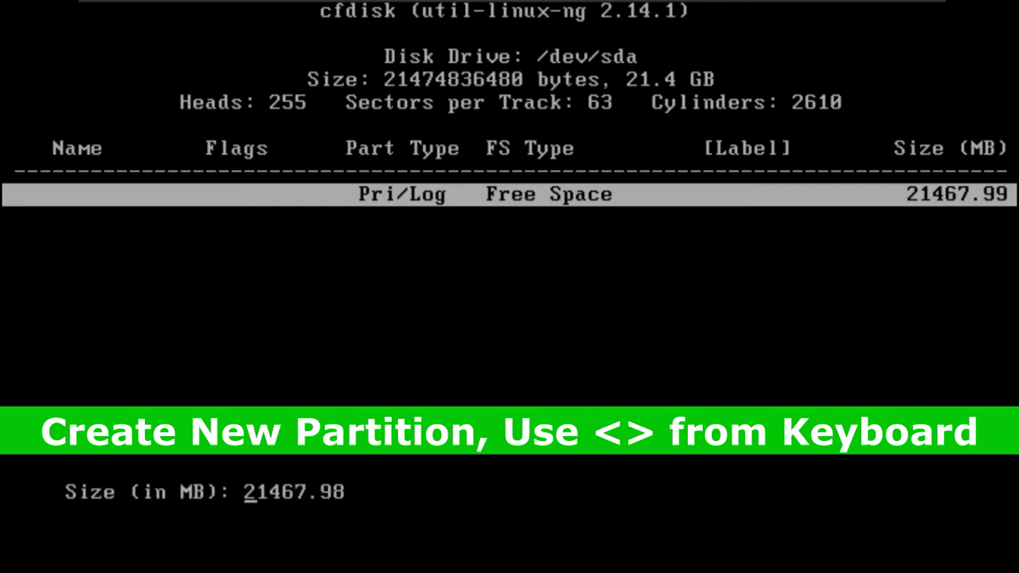
text(200)
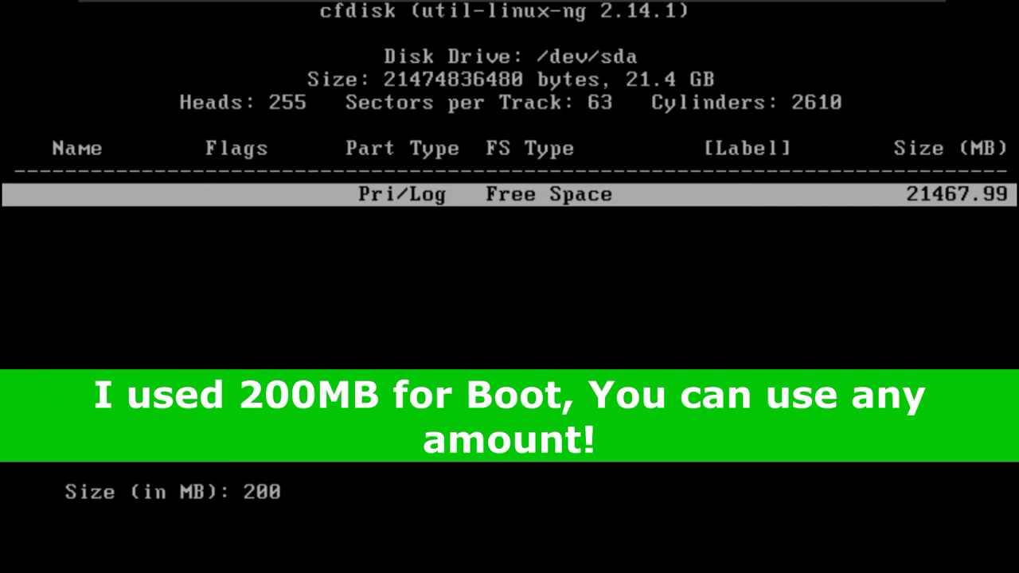
key(Return)
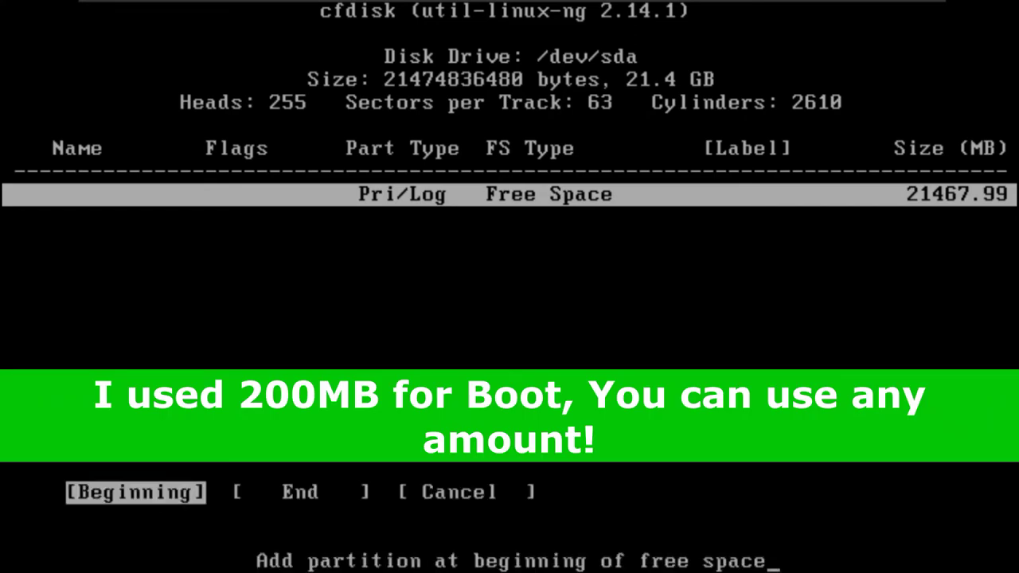
key(Return)
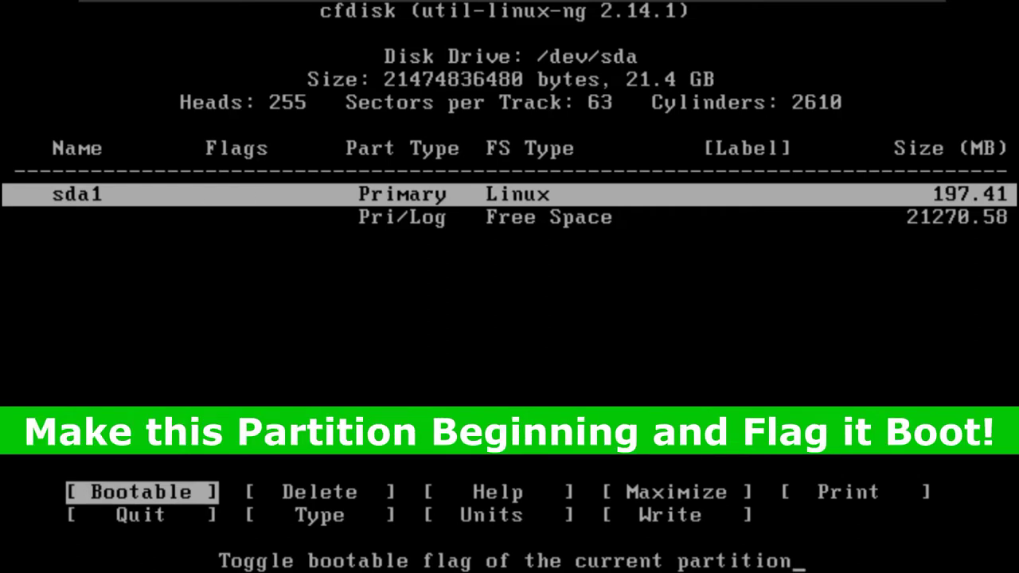
key(Return)
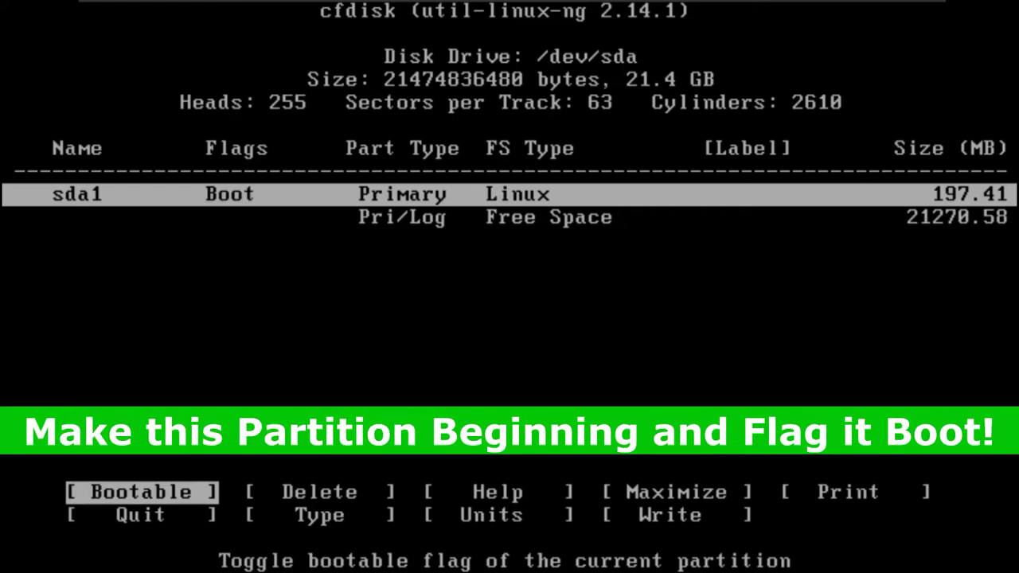
- Create a second primary partition using all the remaining free space
key(Down)
key(Right)
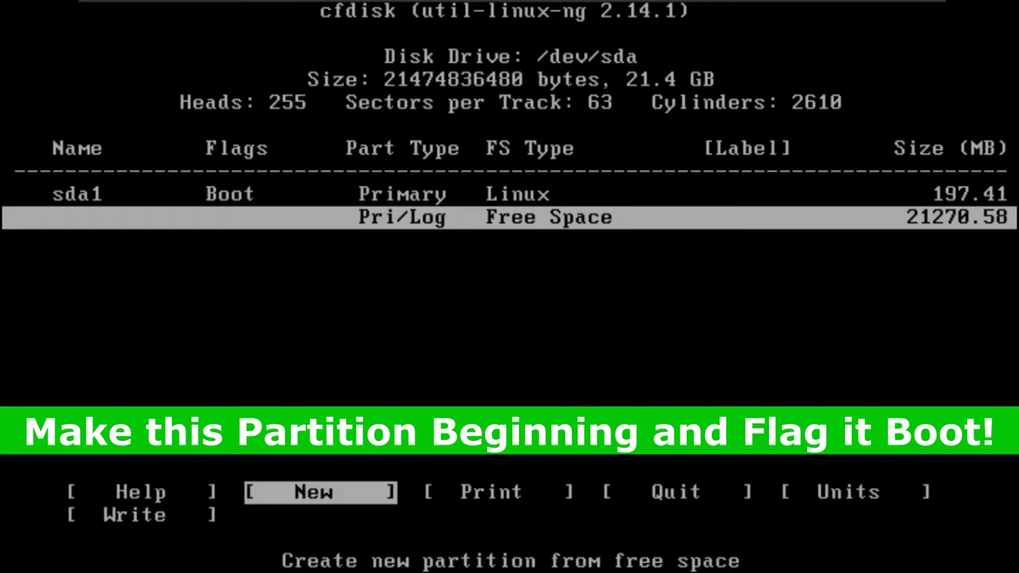
key(Return)
key(Return)
key(Return)
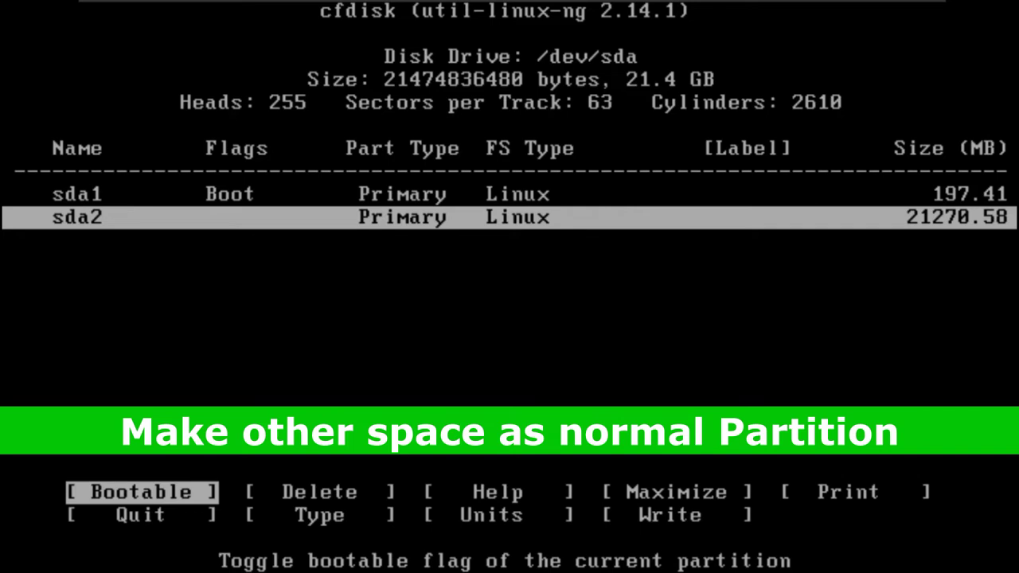
- Write the partition table to the disk, confirming with "yes"
key(Up)
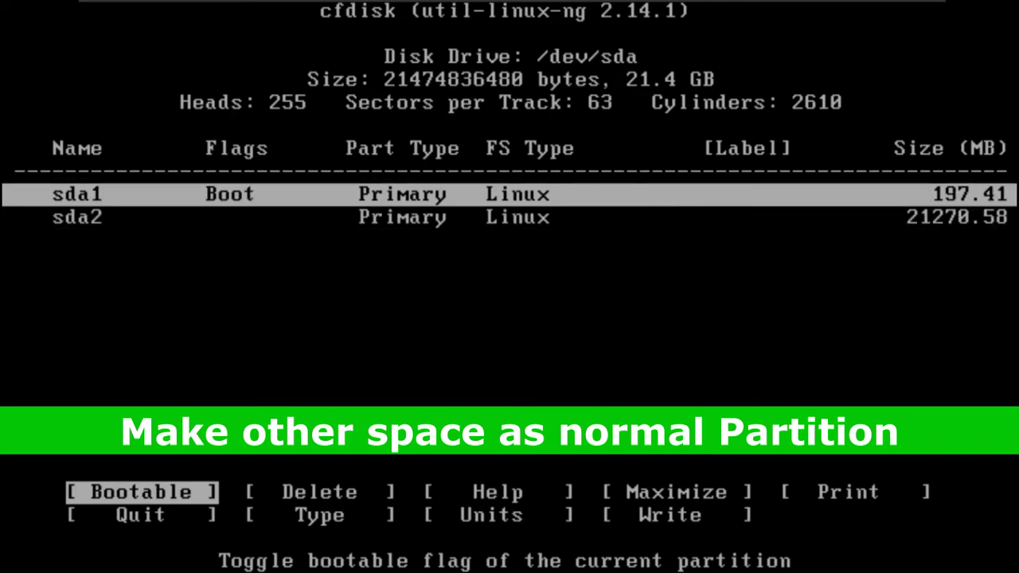
key(Right)
key(Right)
key(Right)
key(Right)
key(Right)
key(Right)
key(Right)
key(Right)
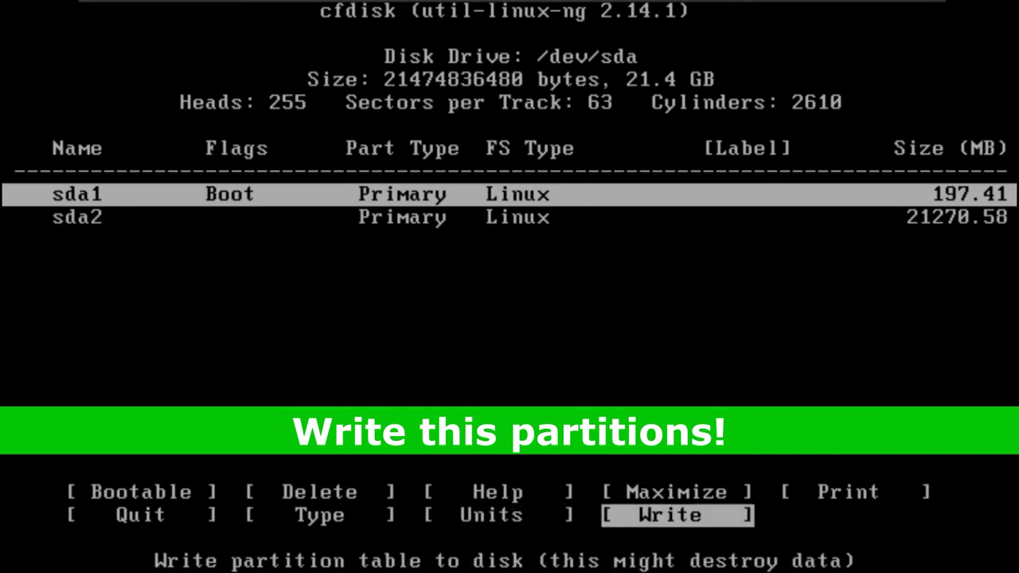
key(Return)
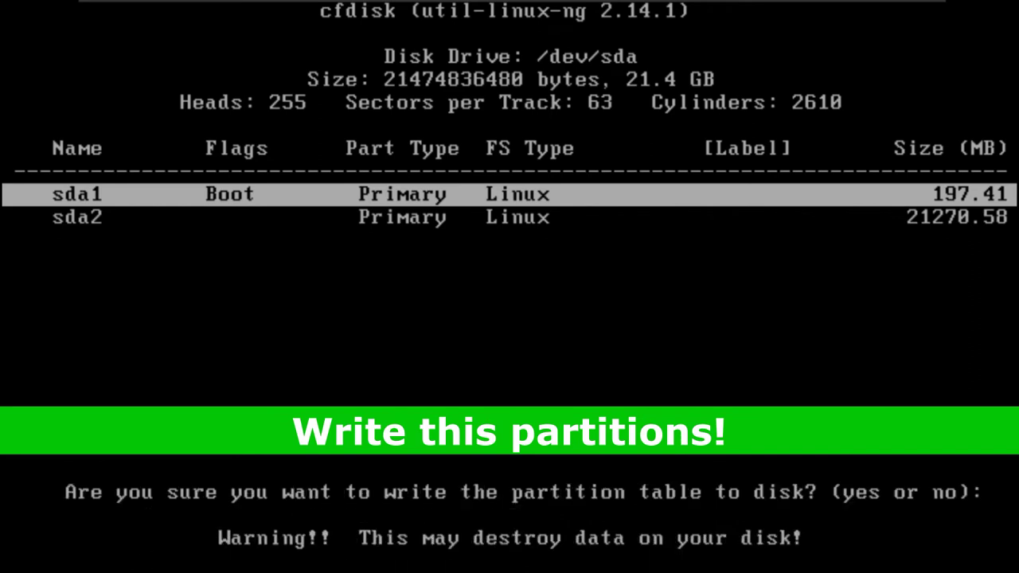
text(yes)
key(Return)
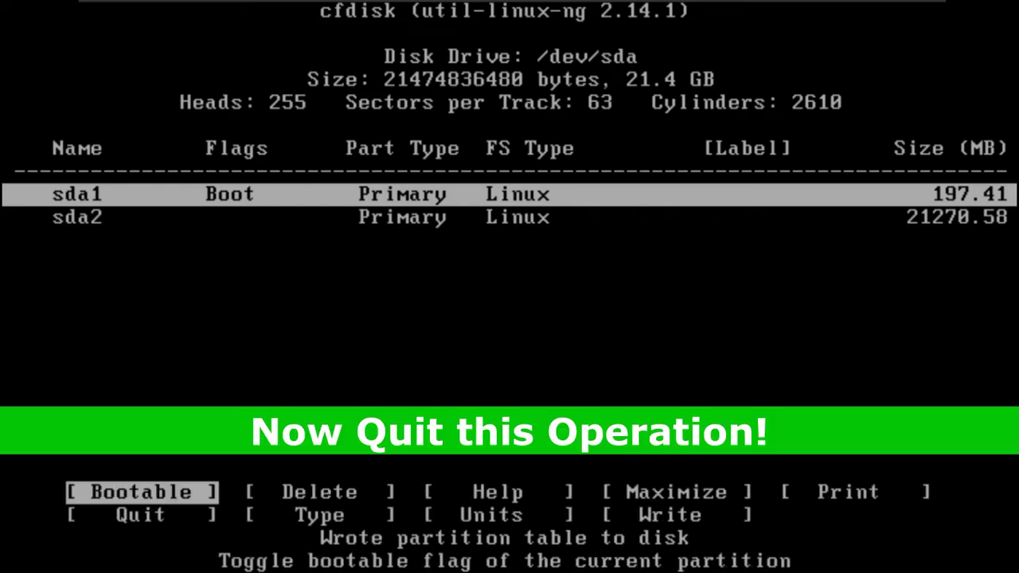
- Quit the partition editor and return to the installer's partition selection
key(Down)
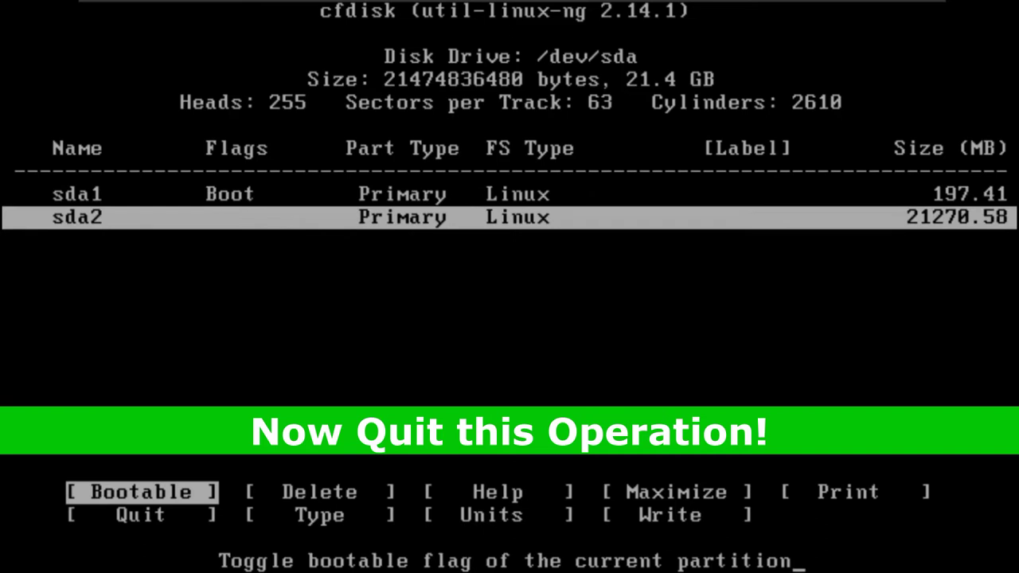
key(Right)
key(Left)
key(Left)
key(Left)
key(Left)
key(Left)
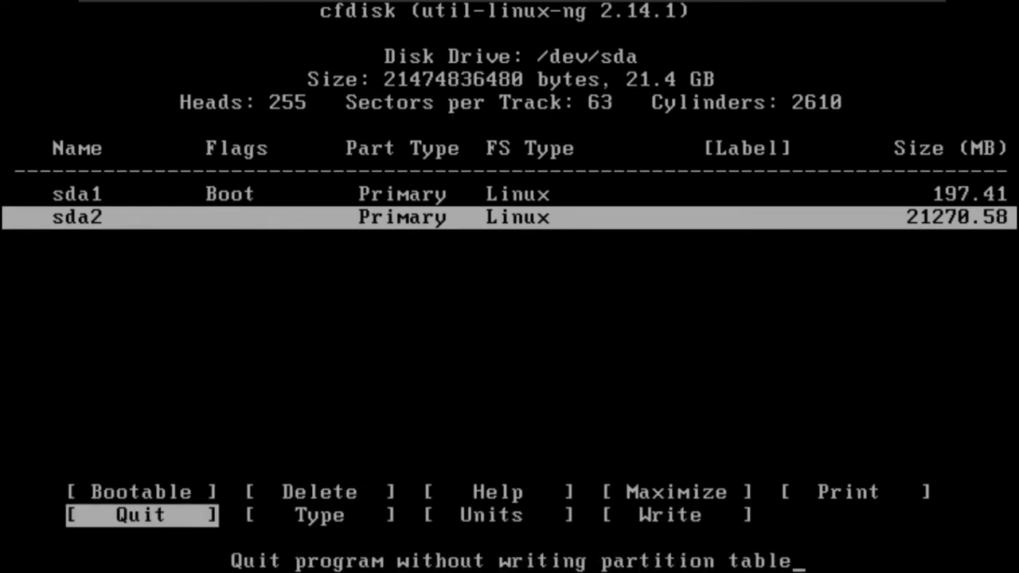
key(Return)
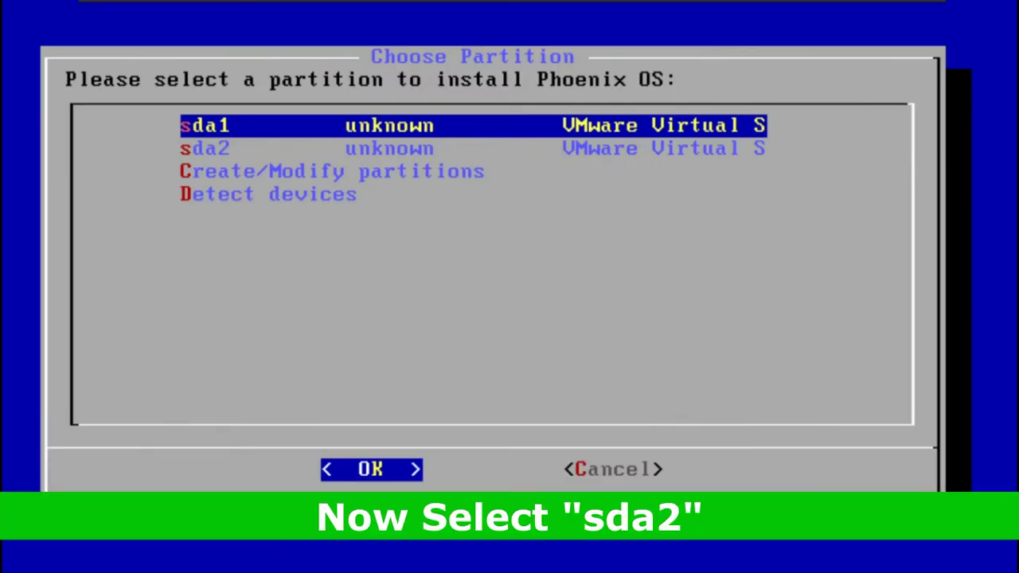
- Select sda2 as the Phoenix OS installation partition and format it as ext4, confirming the data loss
key(Down)
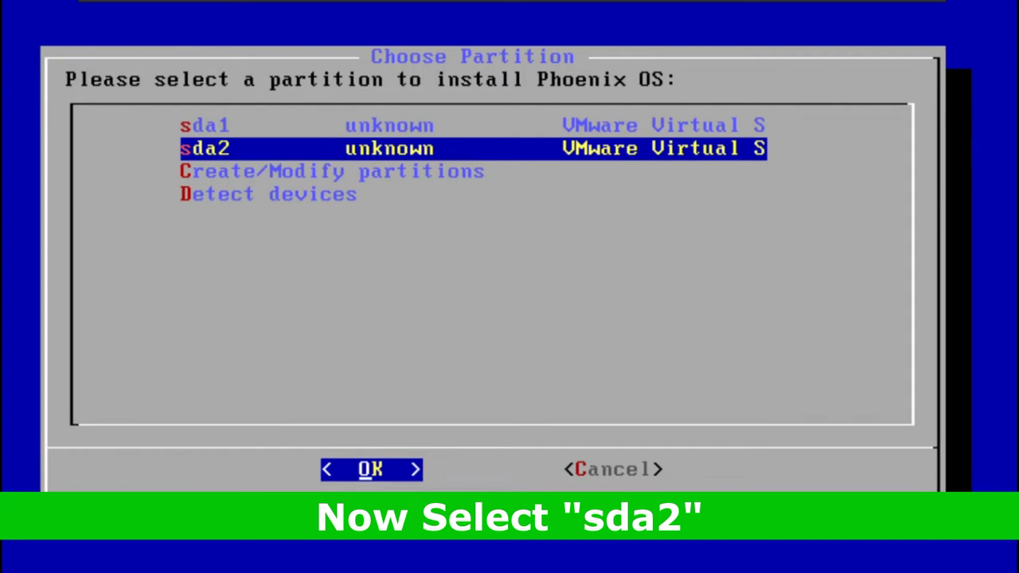
key(Up)
key(Down)
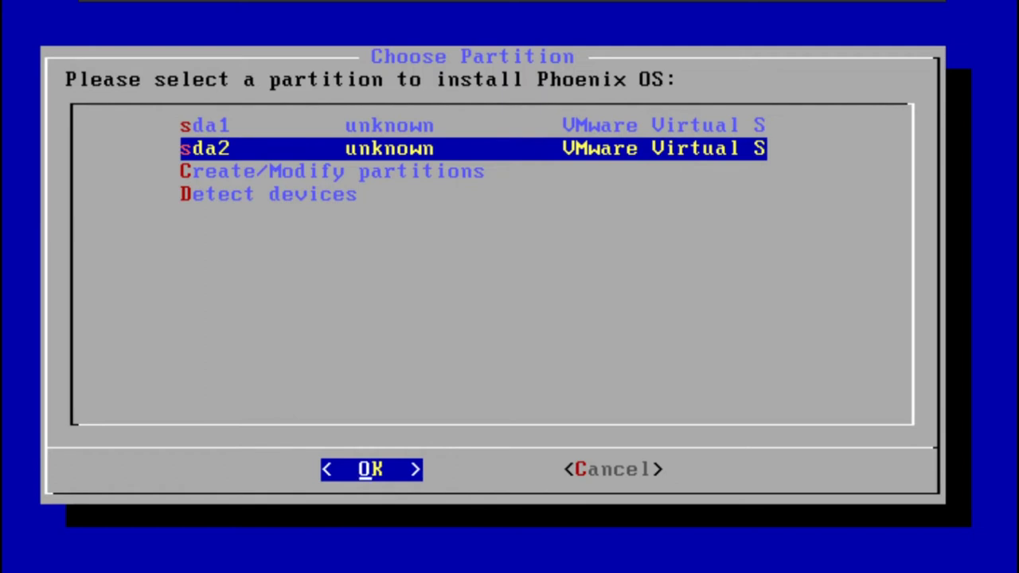
key(Return)
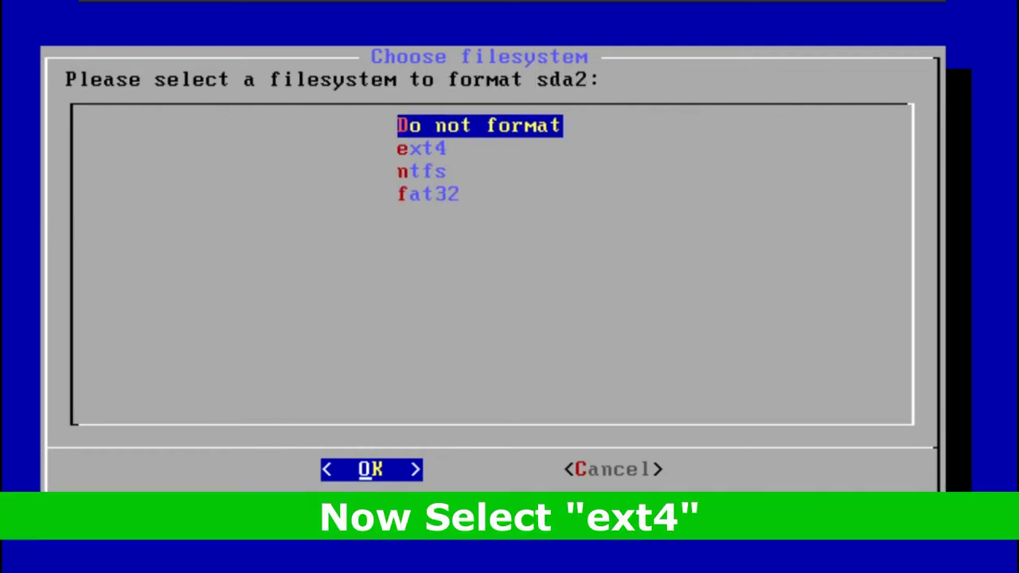
key(Down)
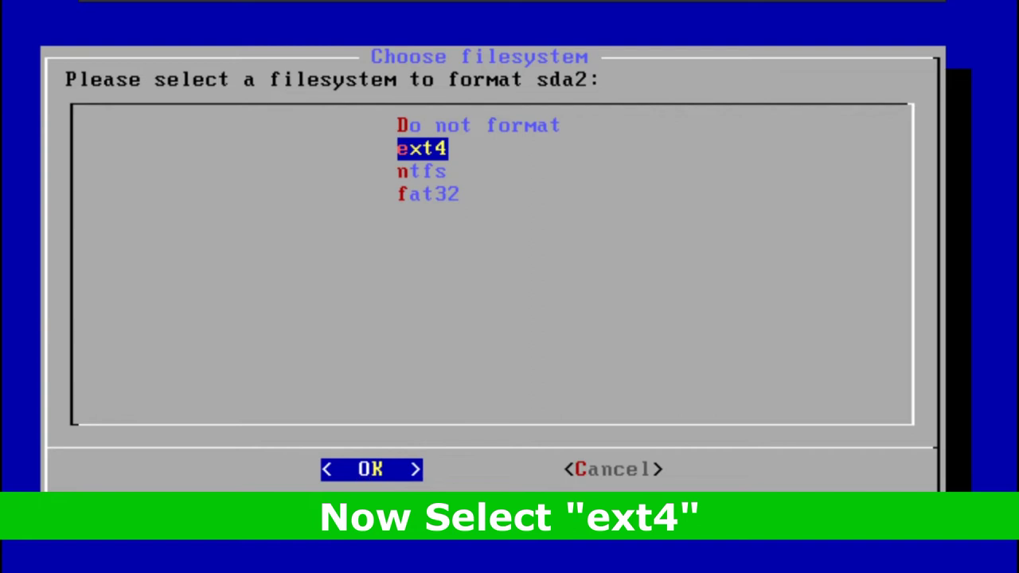
key(Return)
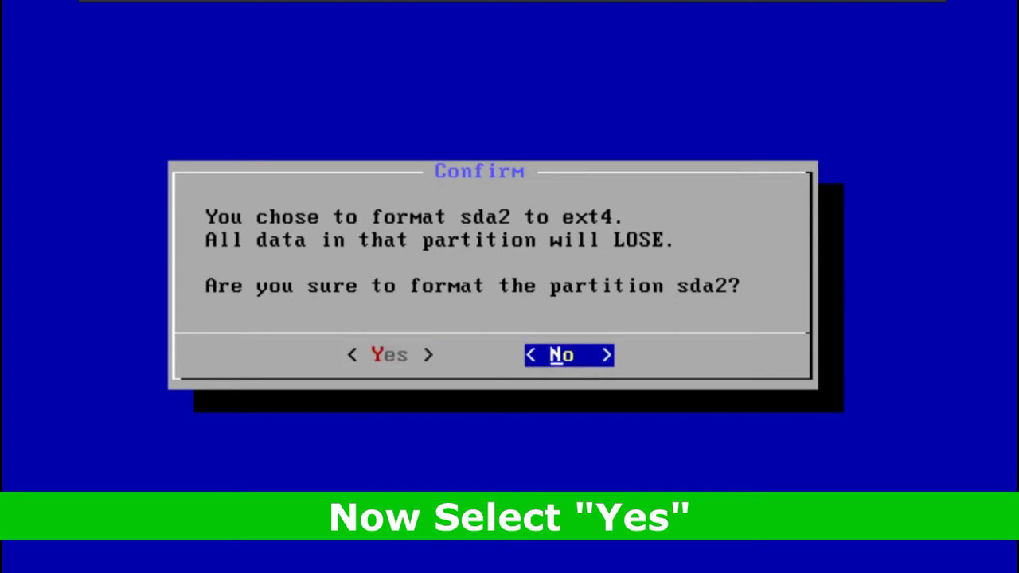
key(Left)
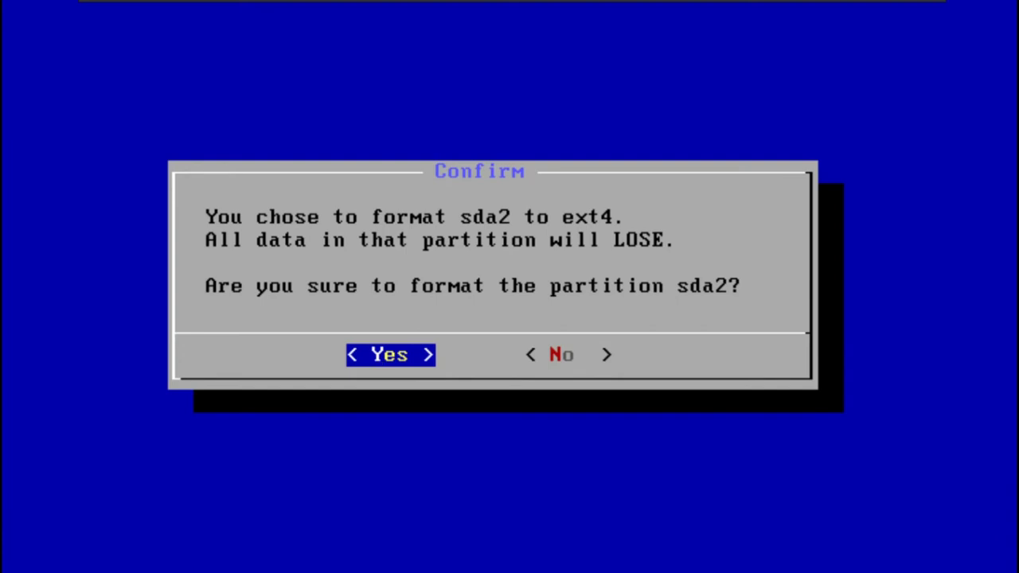
key(Return)
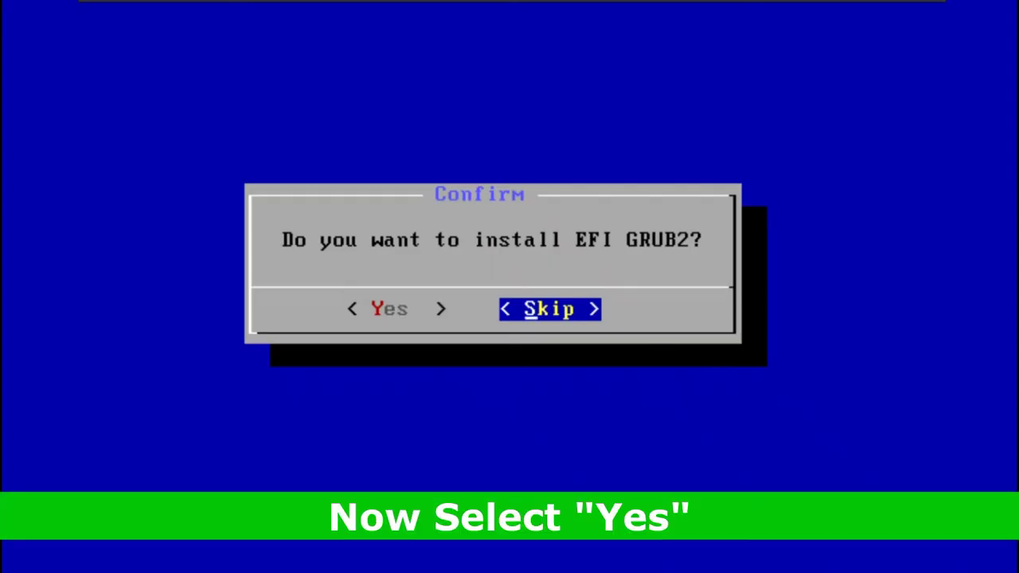
- Install EFI GRUB2 on sda1 with that boot partition formatted, and accept installing the GRUB boot loader
key(Left)
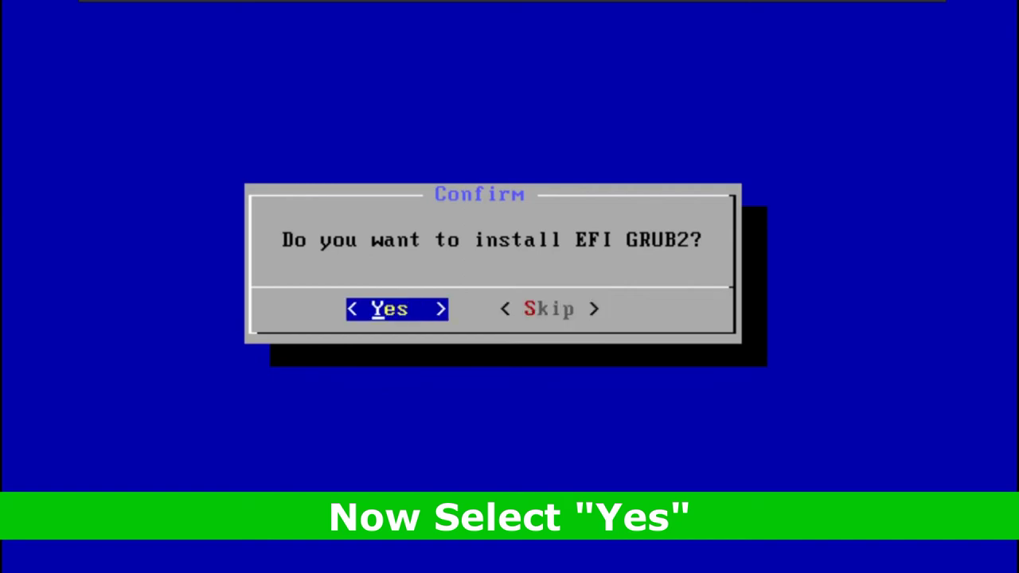
key(Return)
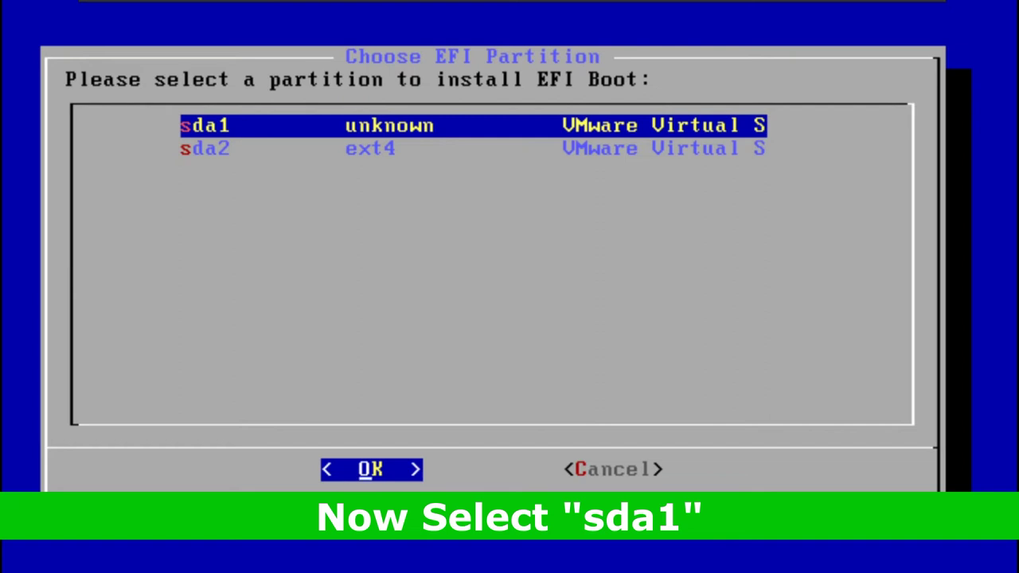
key(Return)
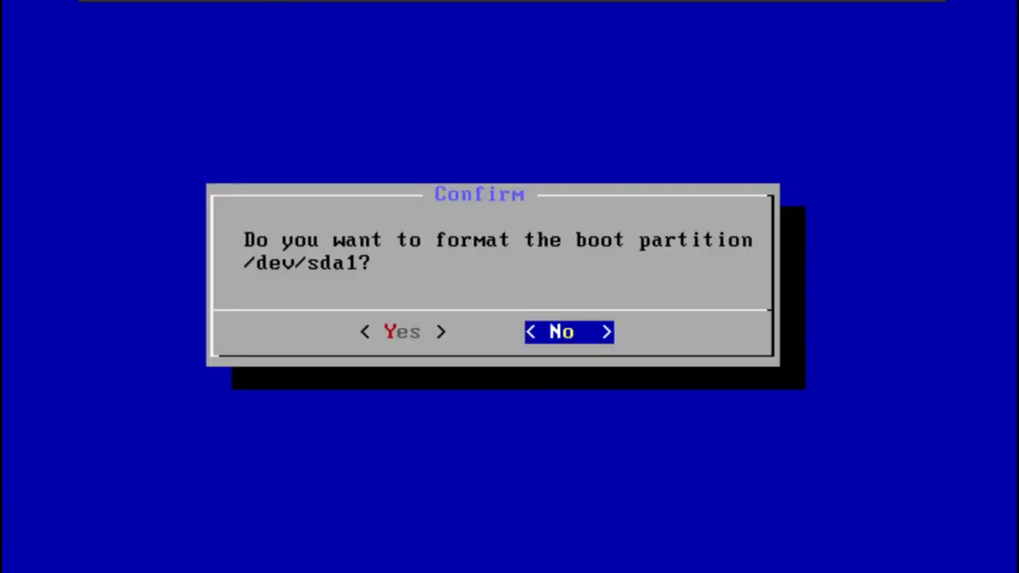
key(Left)
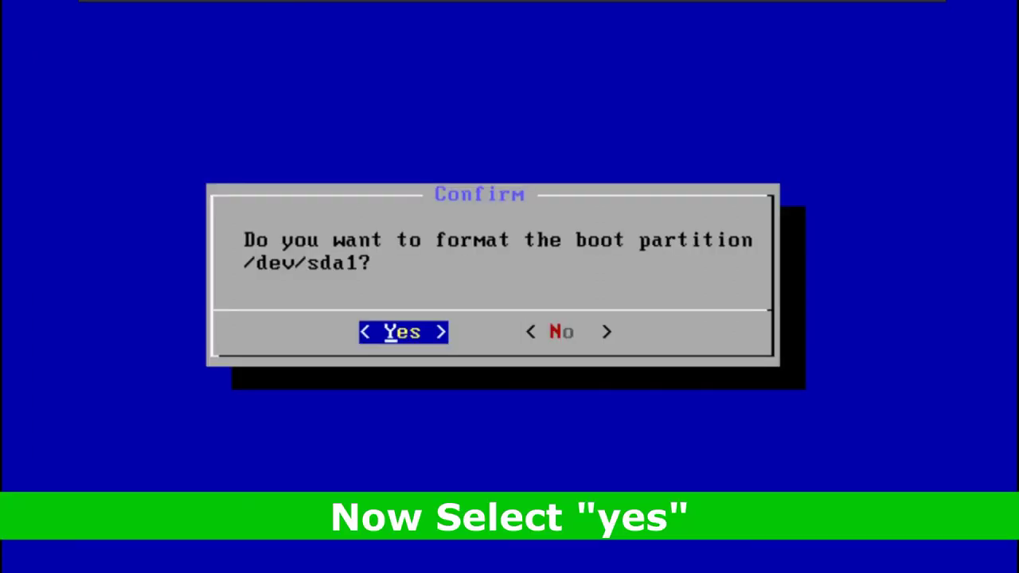
key(Return)
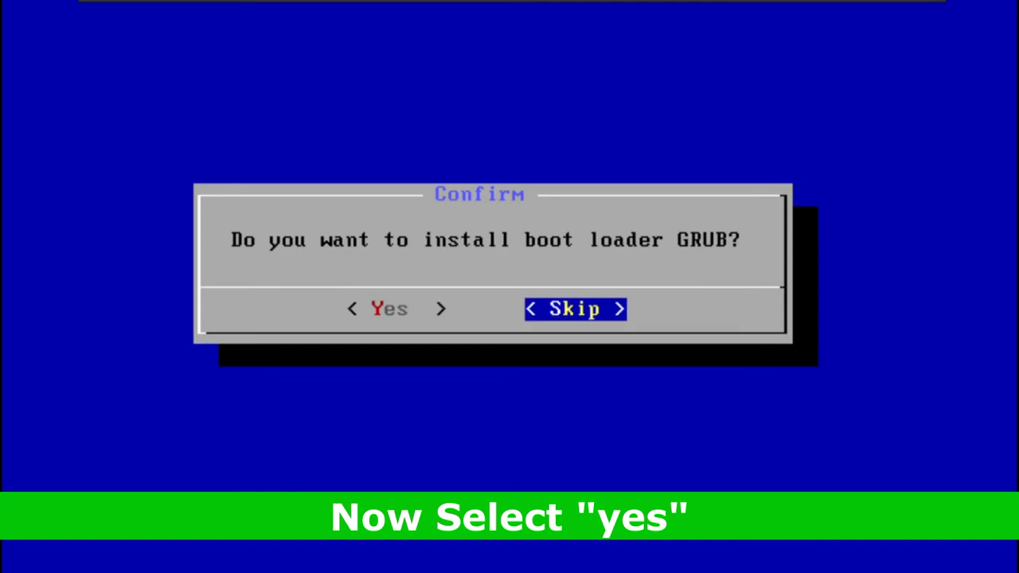
key(Left)
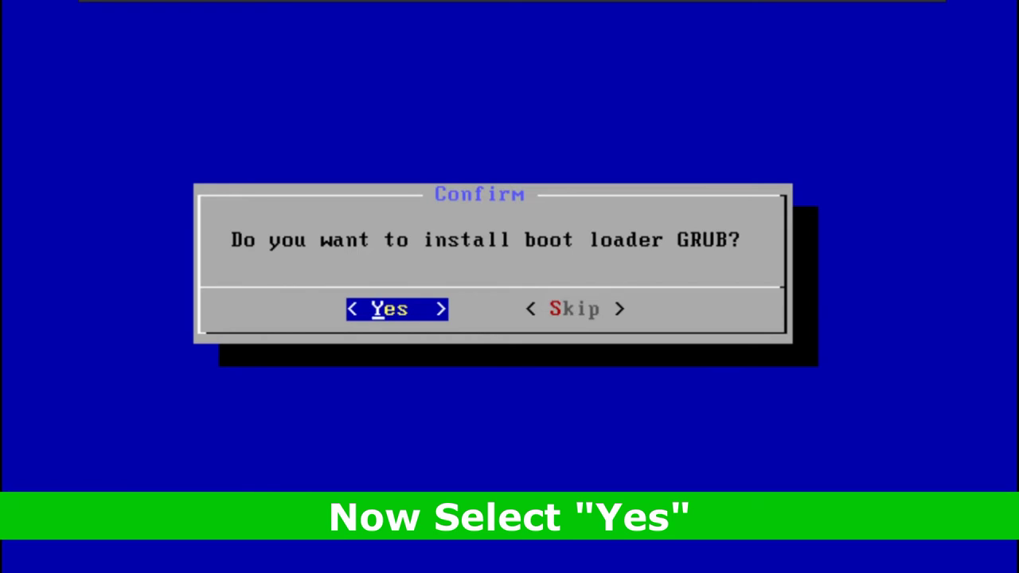
key(Return)
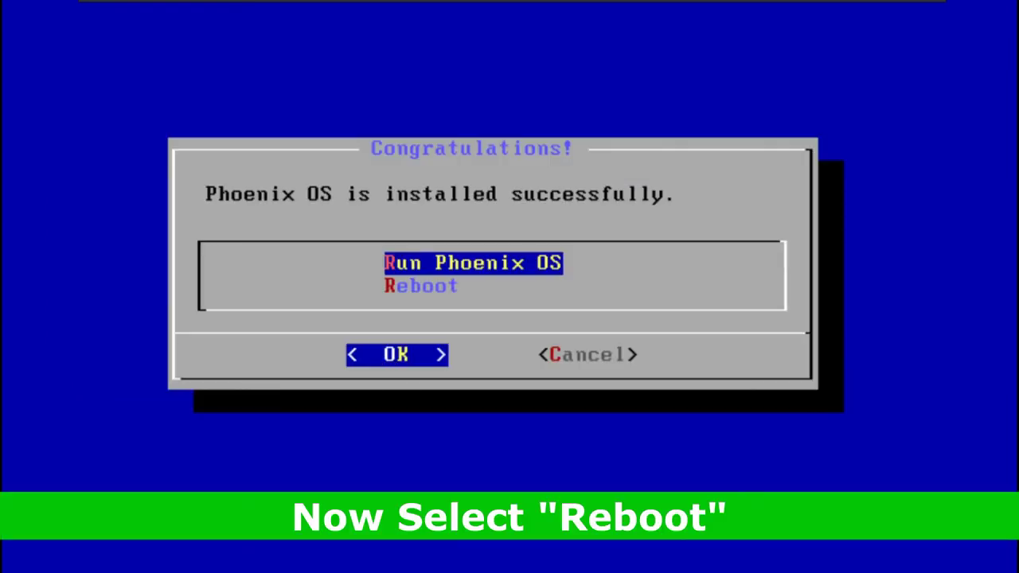
- Reboot the computer from the installer's completion dialog
key(Down)
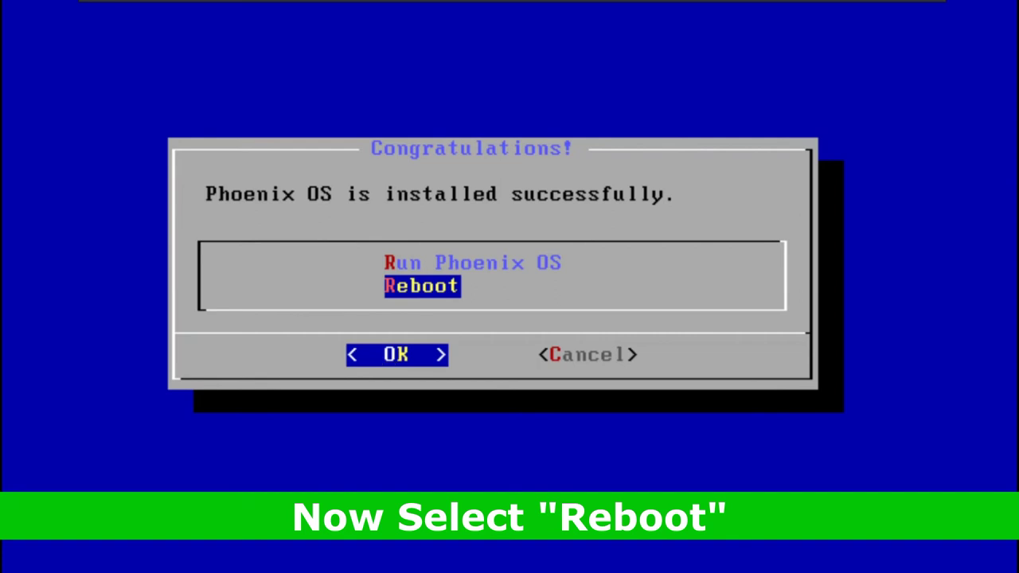
key(Return)
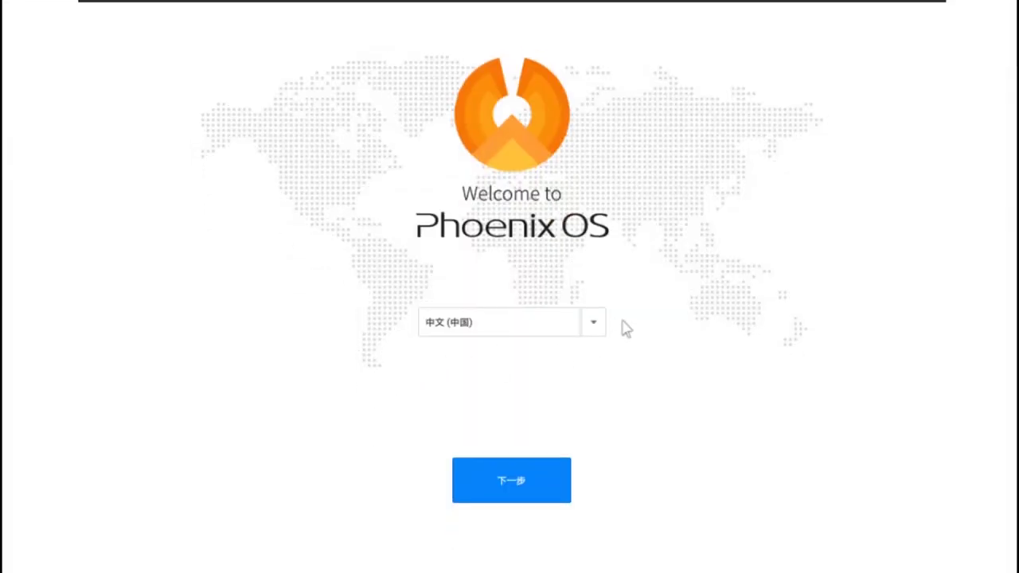
- Set the Phoenix OS setup language to English (United States) and accept the user license agreement
click(595, 326)
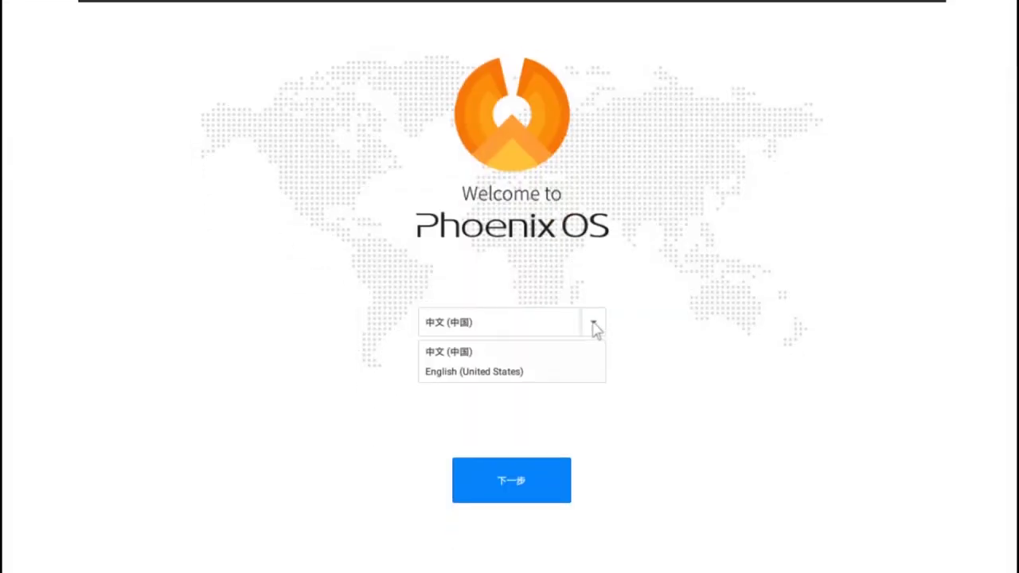
click(475, 380)
click(516, 499)
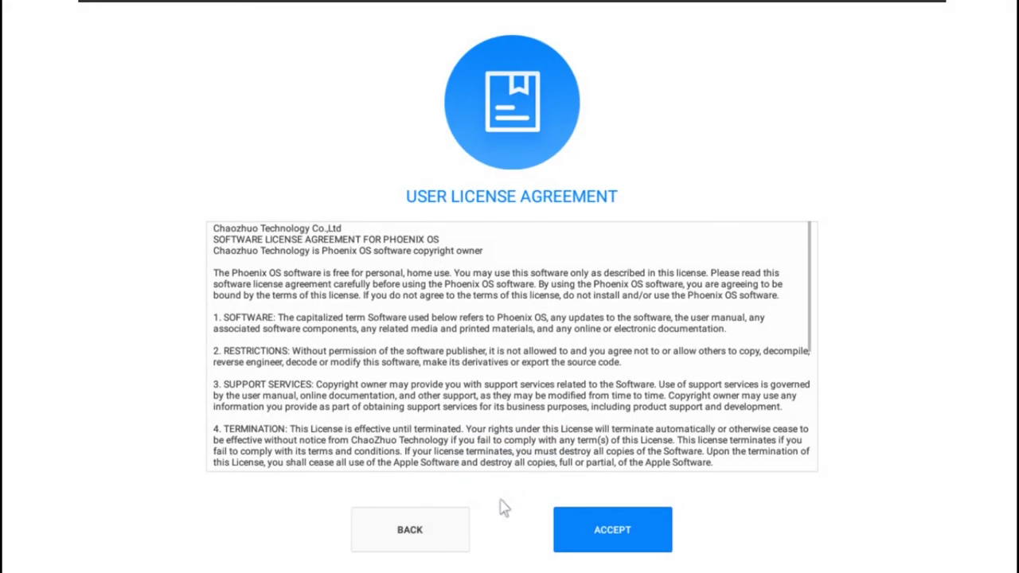
click(631, 549)
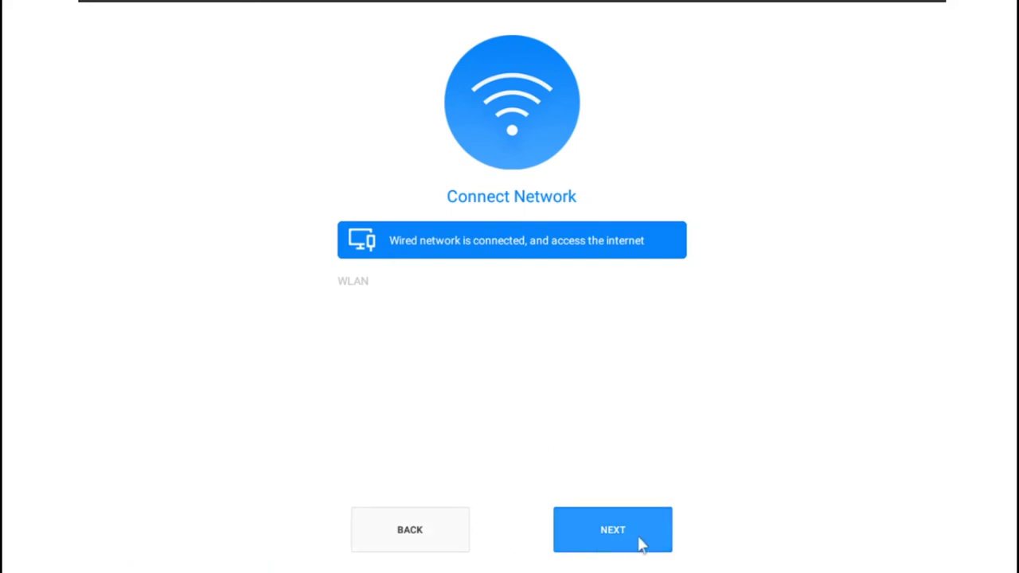
- Continue with the wired network connection and finish setup, replacing the default account name with the user's own name
click(613, 529)
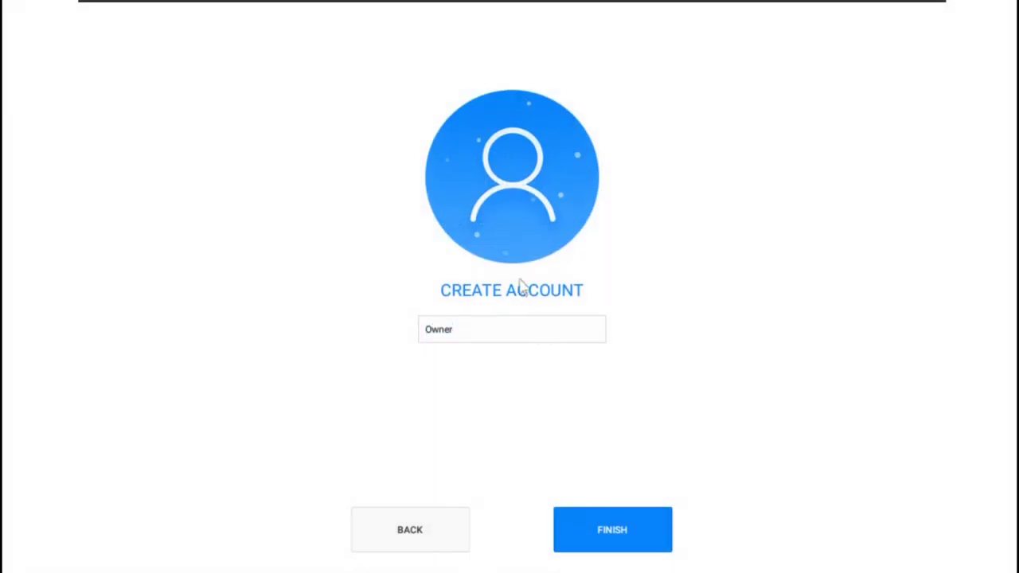
click(451, 333)
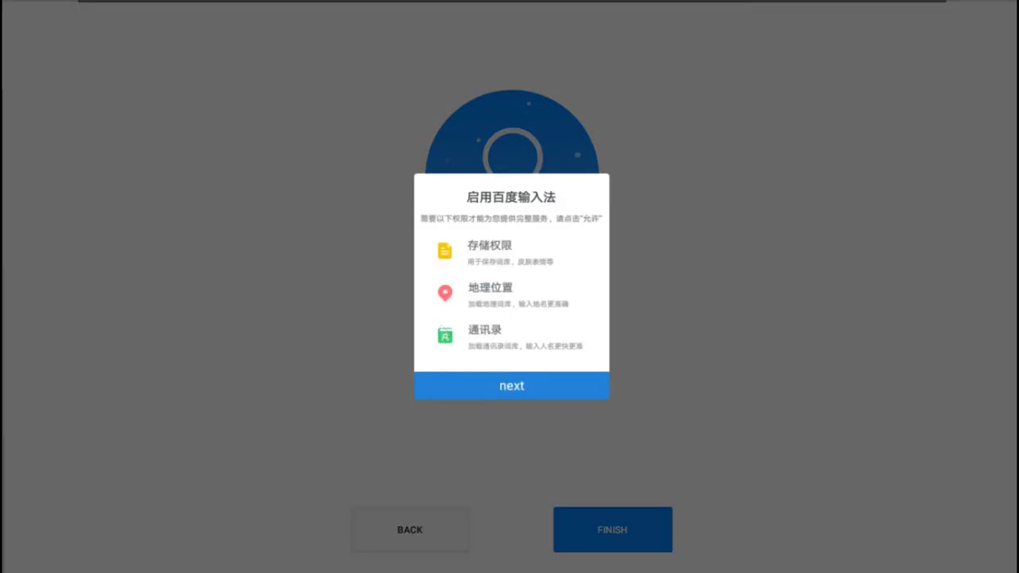
click(517, 389)
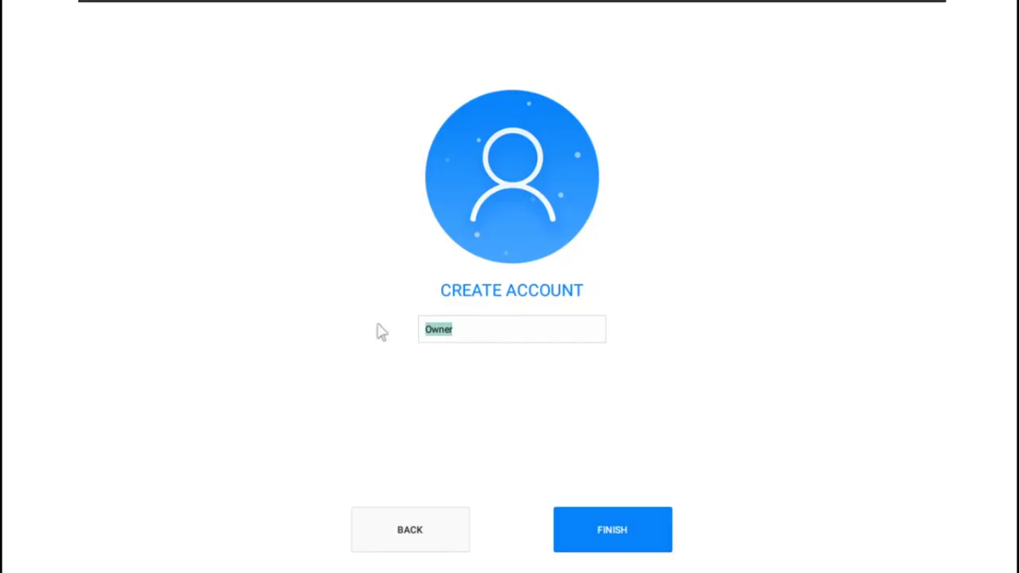
text(Jguo)
key(BackSpace)
key(BackSpace)
key(BackSpace)
click(641, 541)
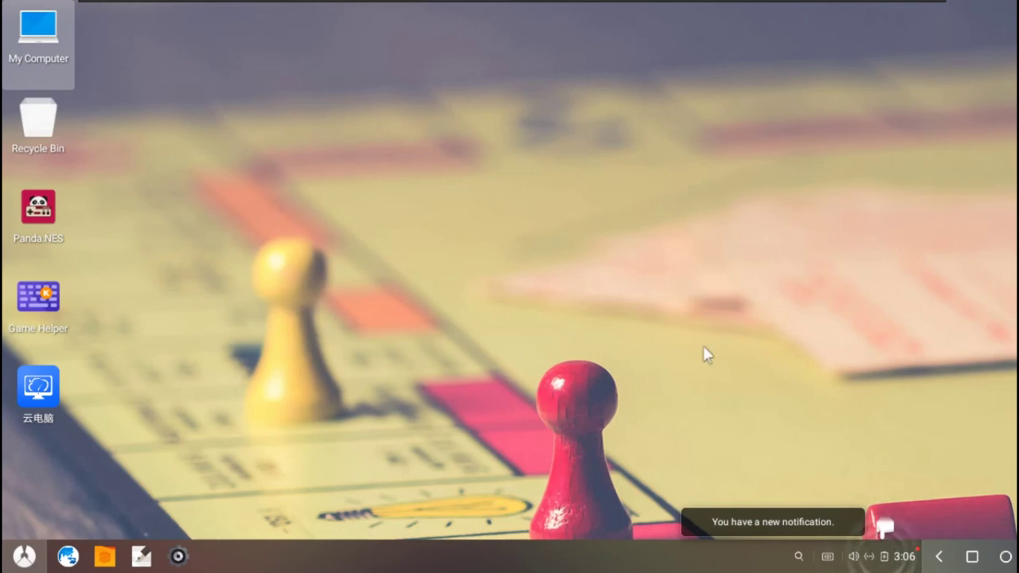
- Clear all notifications in the Notification Center
click(892, 561)
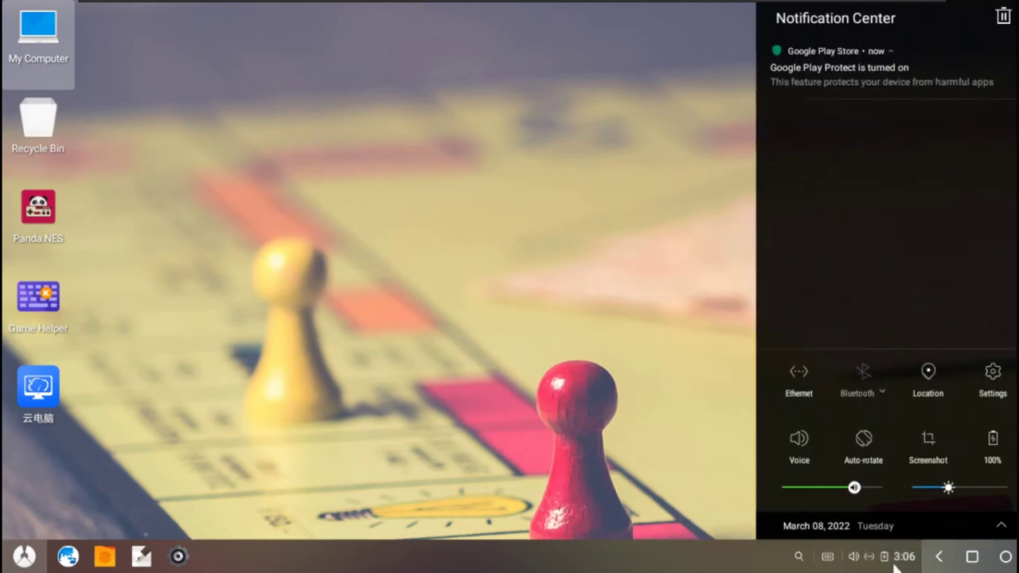
click(1002, 17)
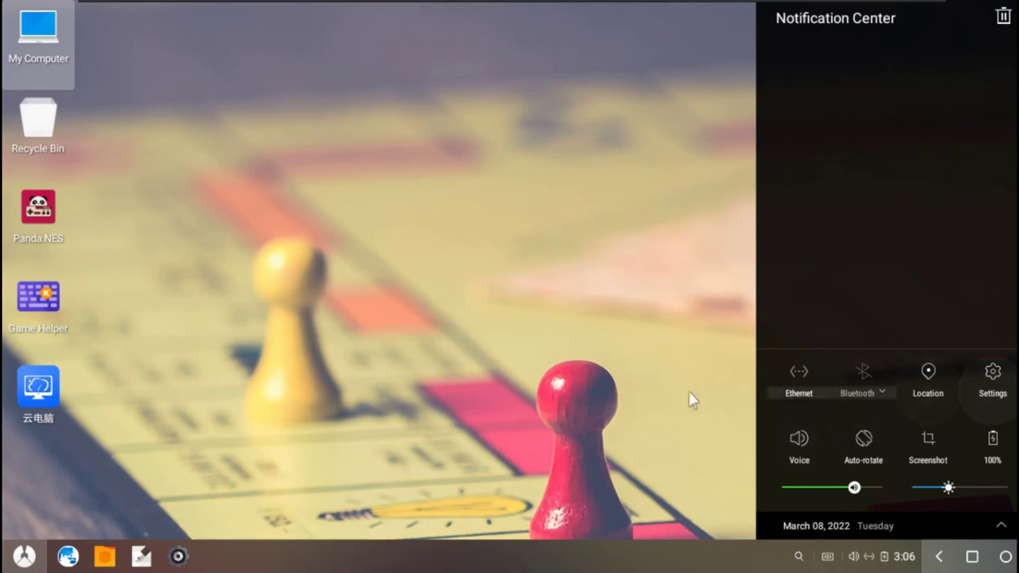
- Look over the installed apps and the system settings categories, closing each view again
click(24, 555)
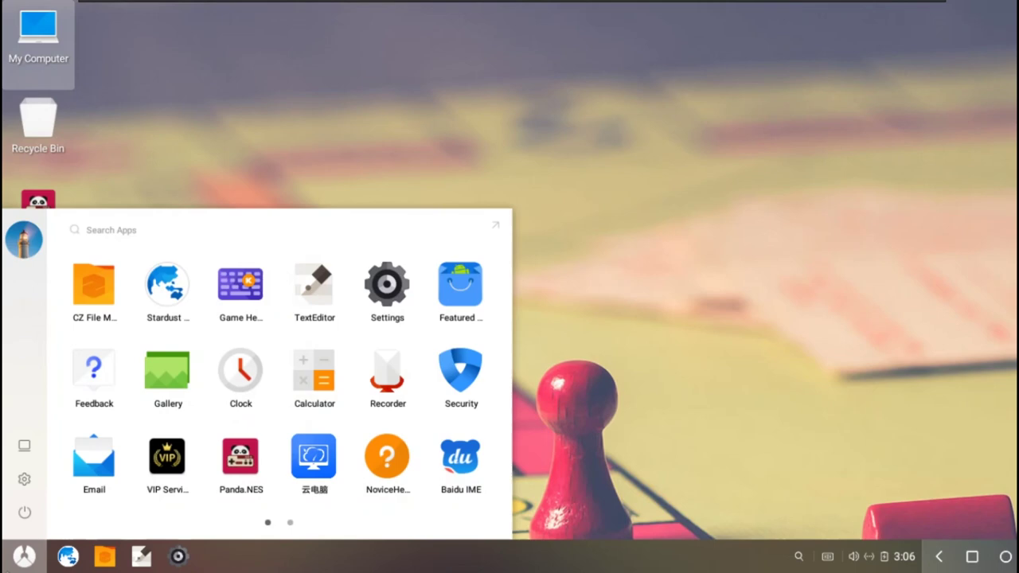
click(571, 373)
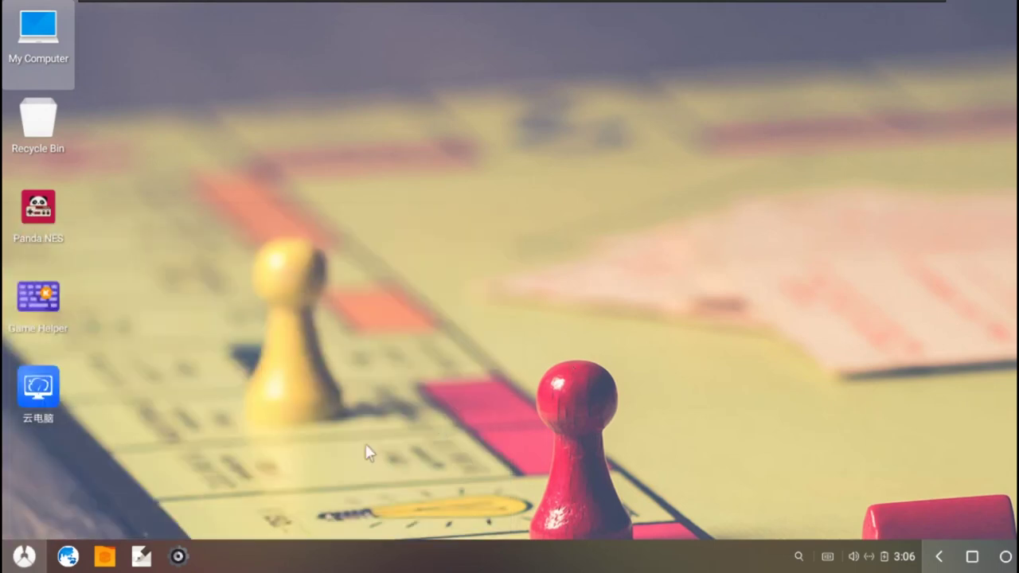
click(178, 556)
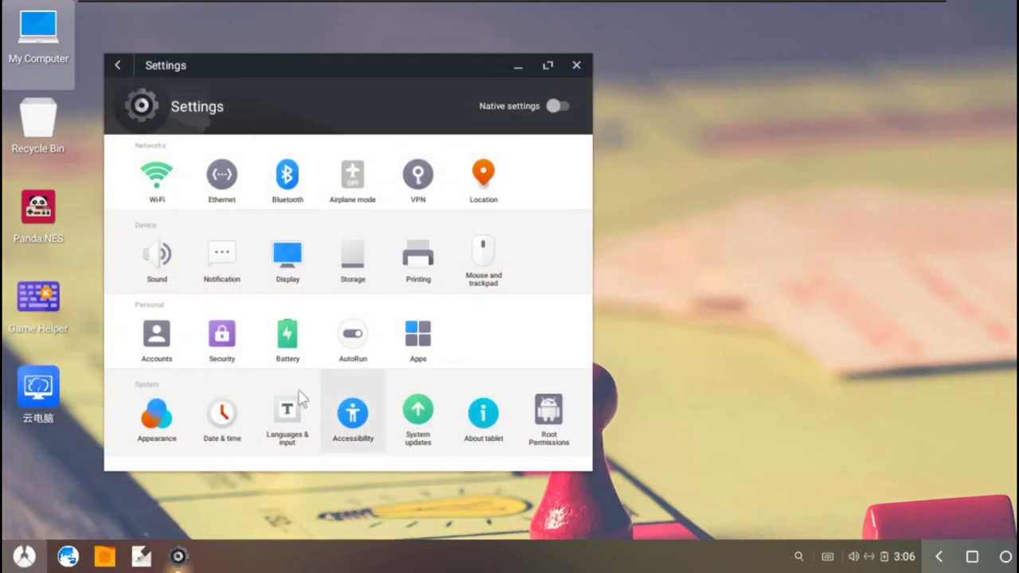
click(570, 70)
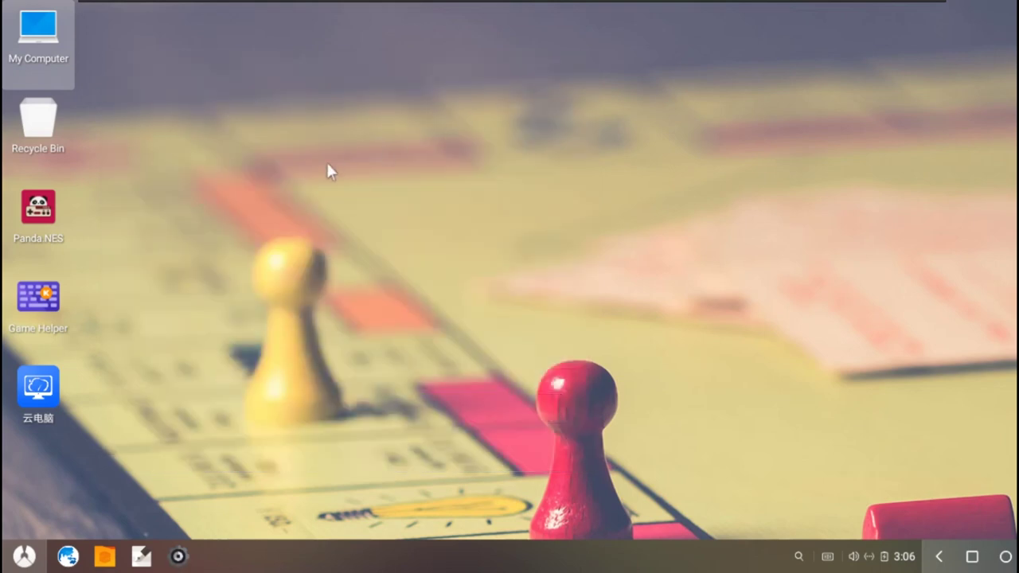
- Inspect the storage locations in My Computer and browse the Android System folder list, returning to the overview
double_click(53, 37)
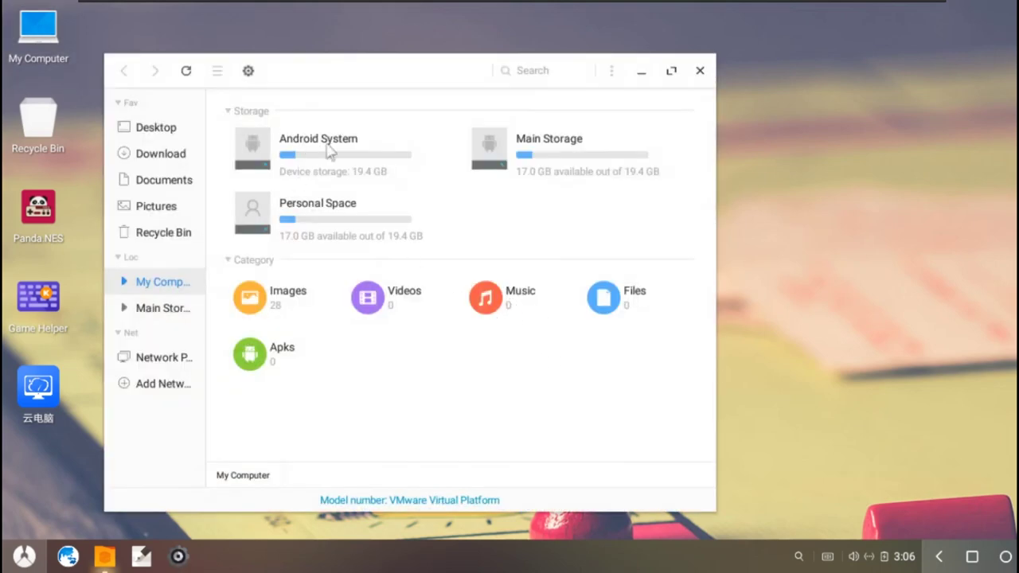
click(350, 162)
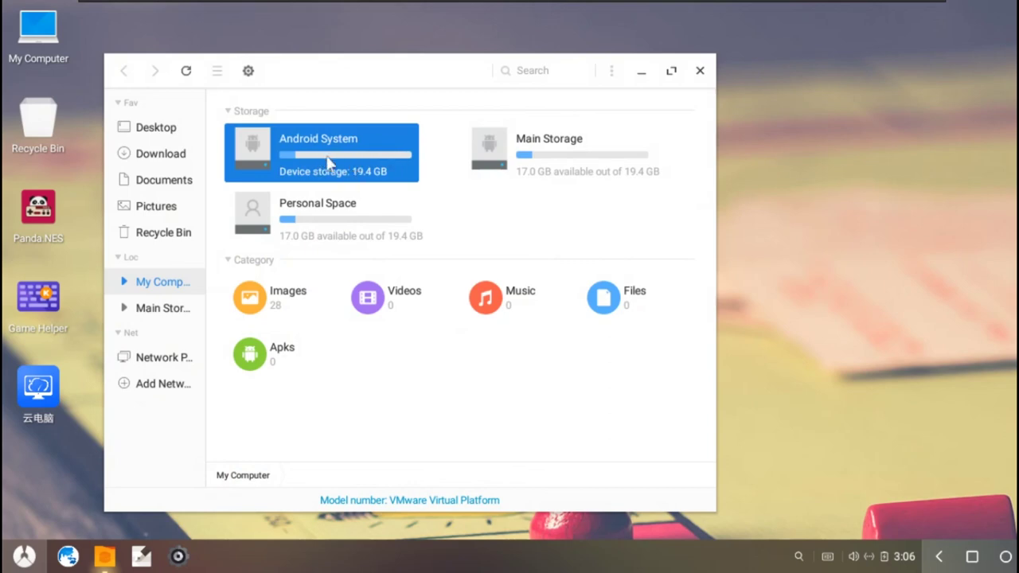
click(354, 228)
click(609, 152)
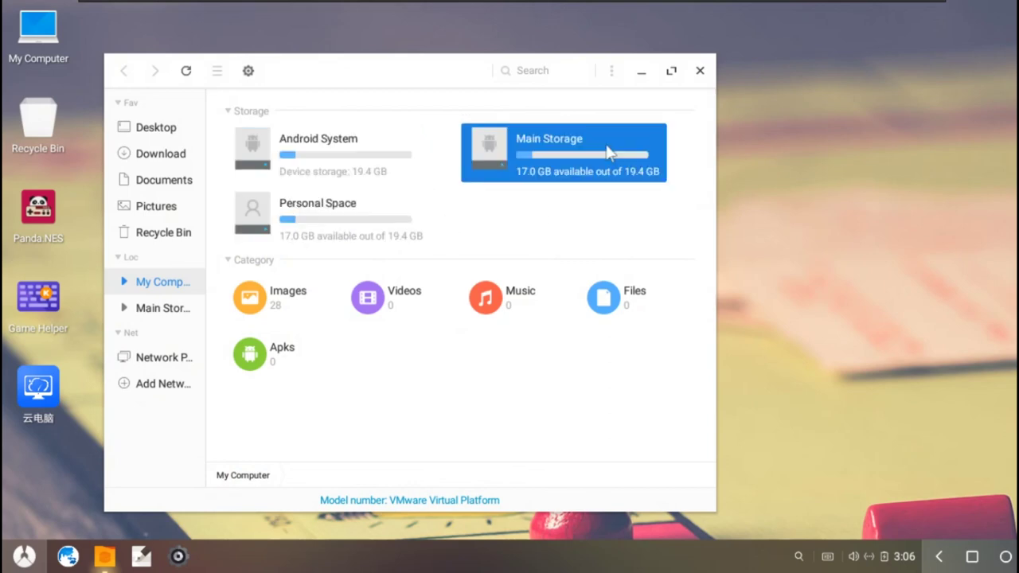
double_click(343, 163)
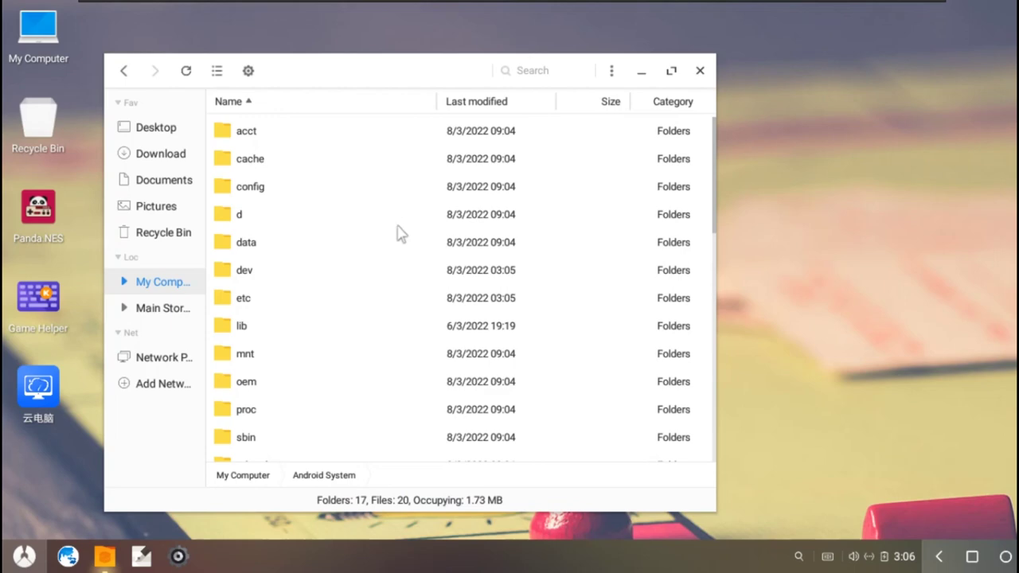
scroll(356, 256, down, 5)
scroll(350, 302, down, 3)
scroll(336, 340, up, 10)
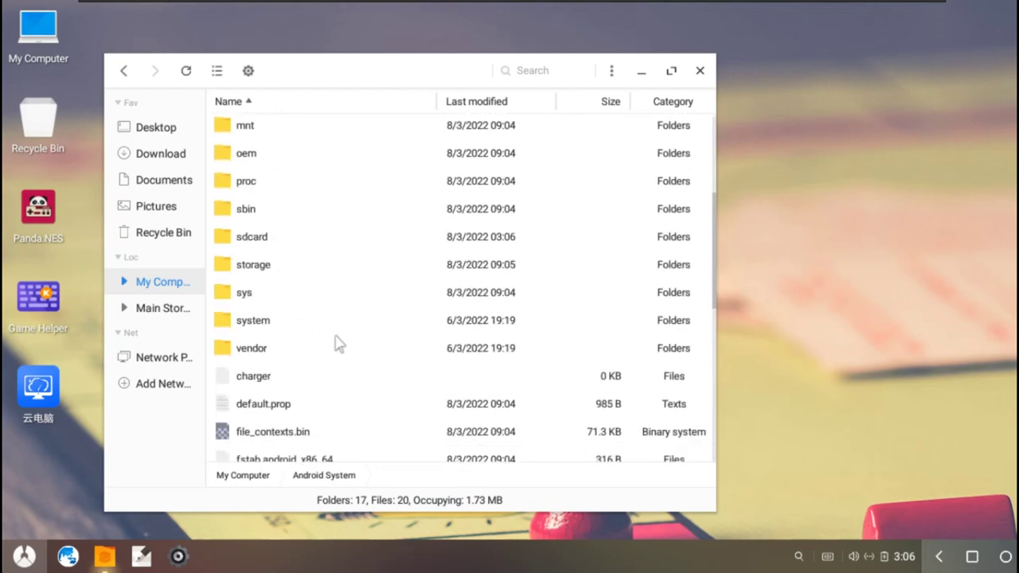
click(123, 70)
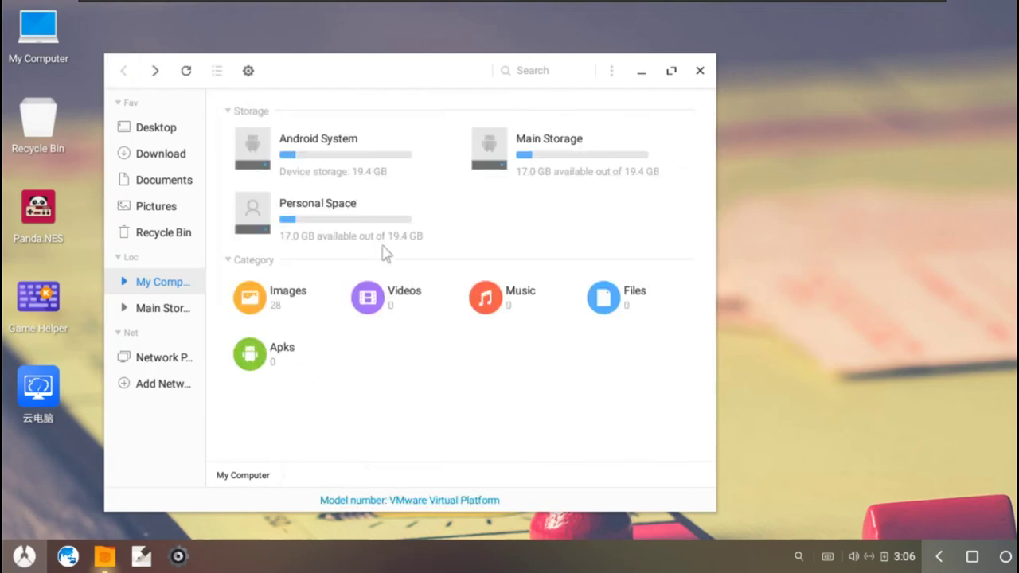
- View the folders in Main Storage and close the file manager
click(554, 140)
double_click(555, 141)
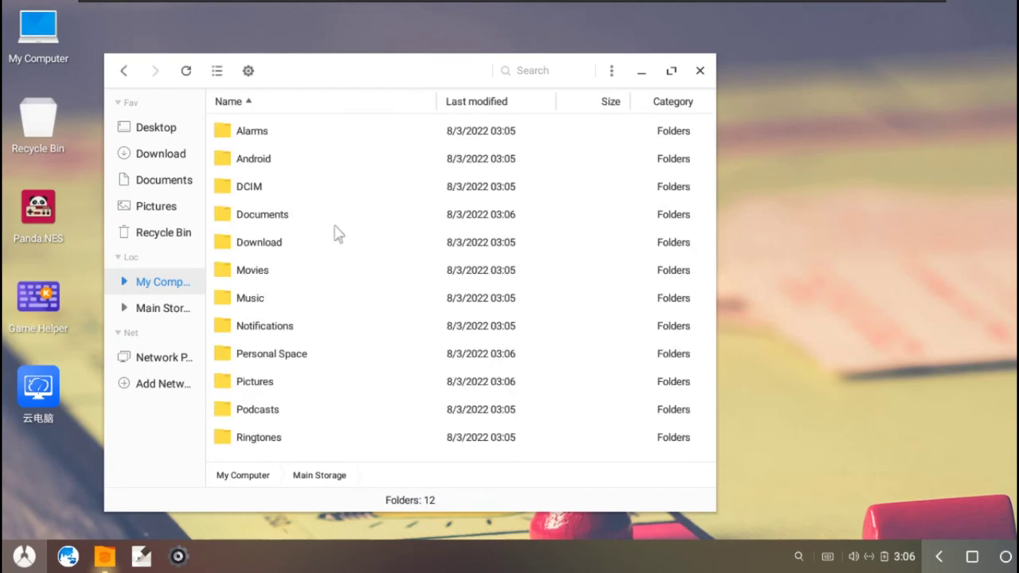
click(123, 71)
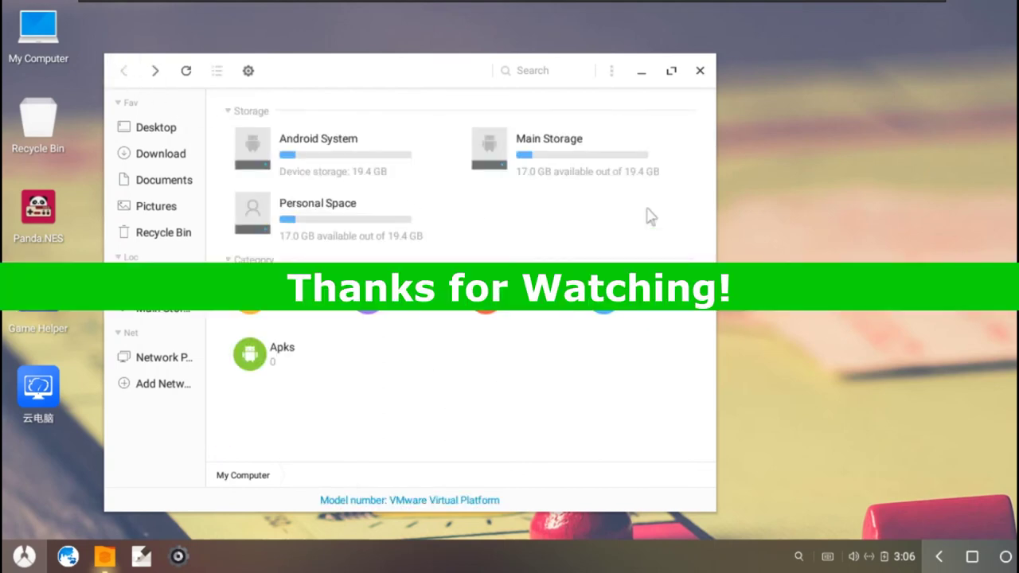
click(700, 71)
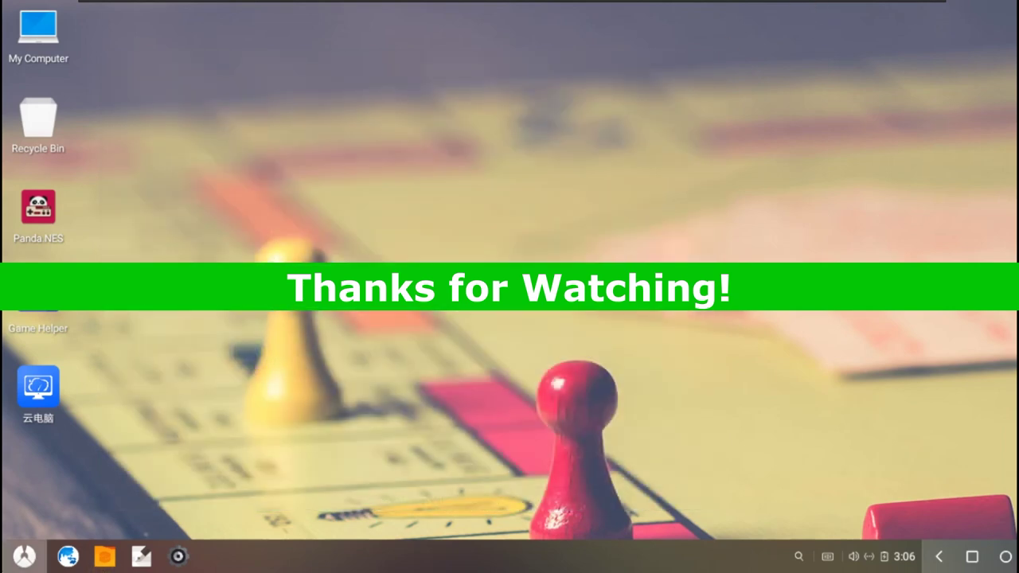
- Shut down Phoenix OS
click(17, 560)
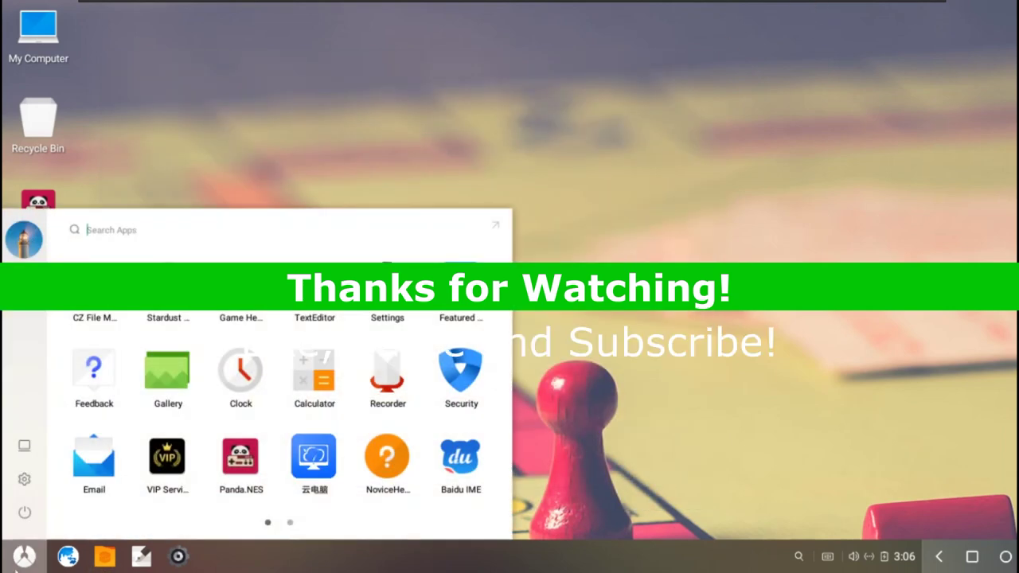
click(24, 512)
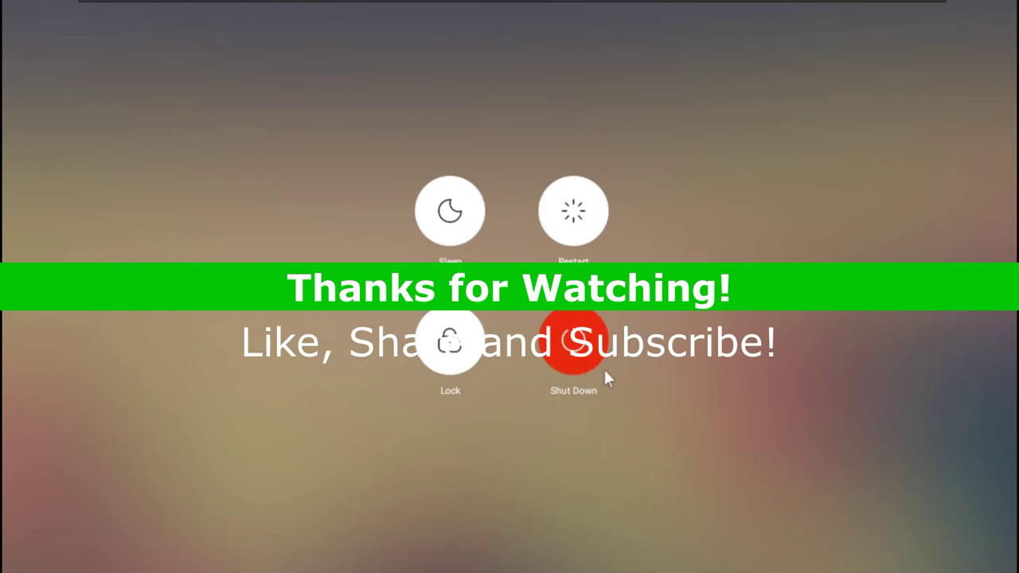
click(562, 355)
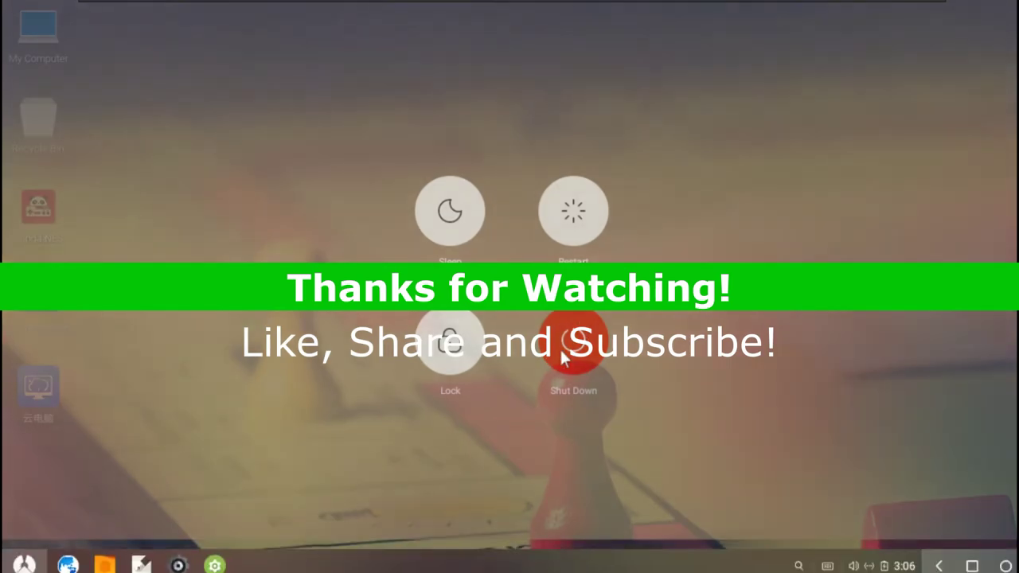